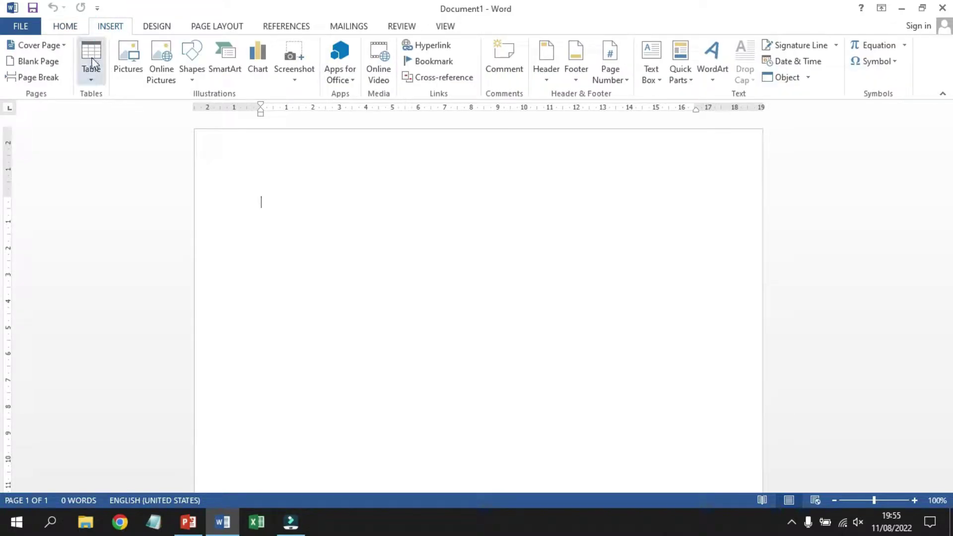
Insert a table with five columns and four rows in the blank document and add an empty line below it
left_click(95, 80)
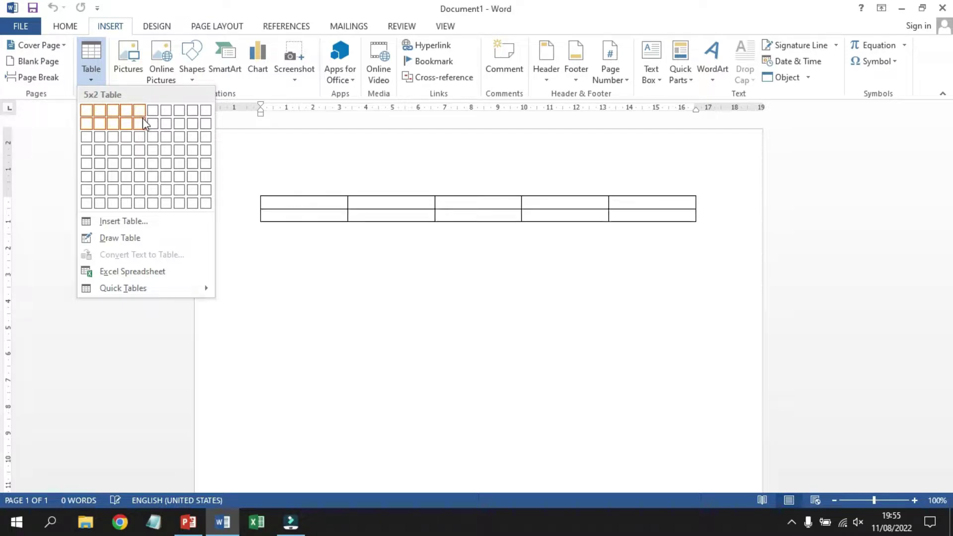
left_click(139, 148)
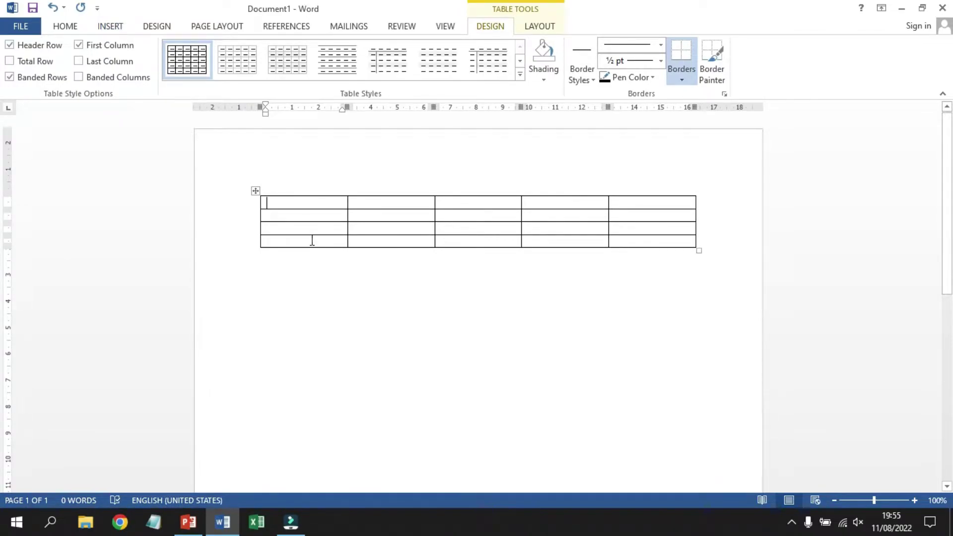
left_click(111, 27)
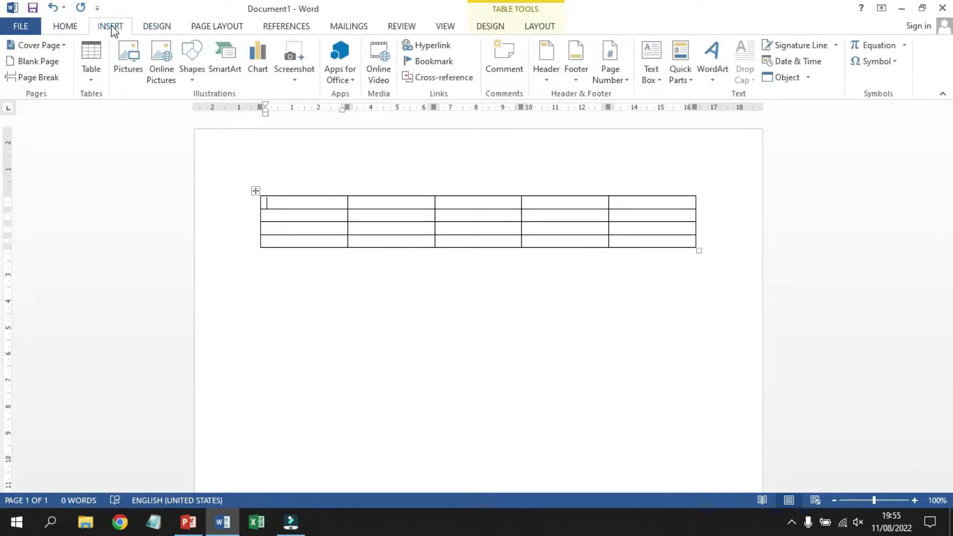
left_click(420, 331)
key("Return")
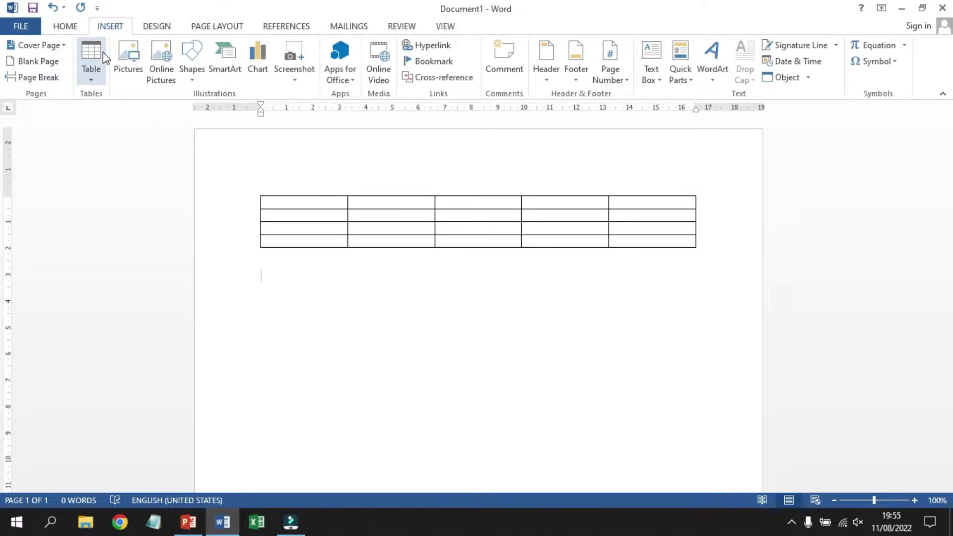
Insert a second table below the first through the Insert Table dialog, set to 5 columns and 4 rows
left_click(99, 80)
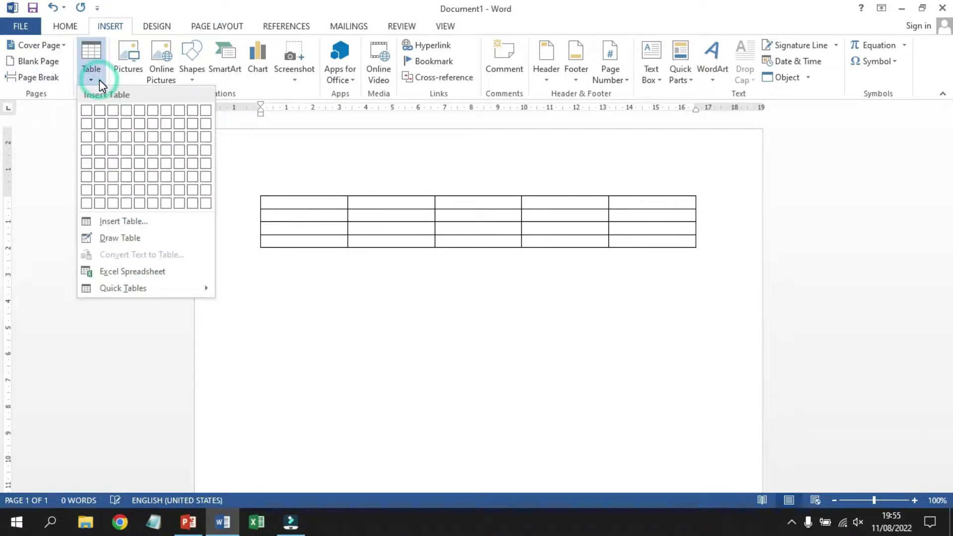
left_click(146, 225)
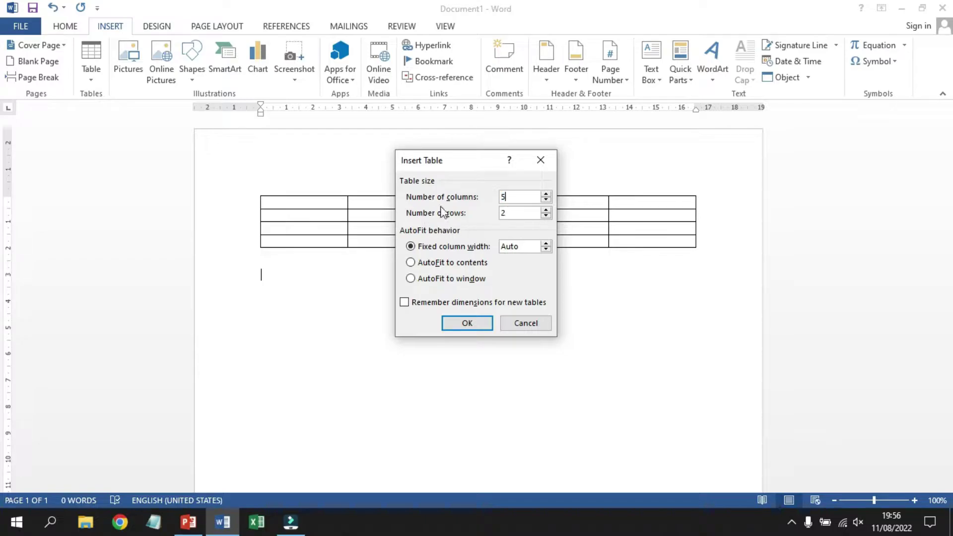
left_click_drag(508, 215, 474, 220)
type("4")
left_click(468, 325)
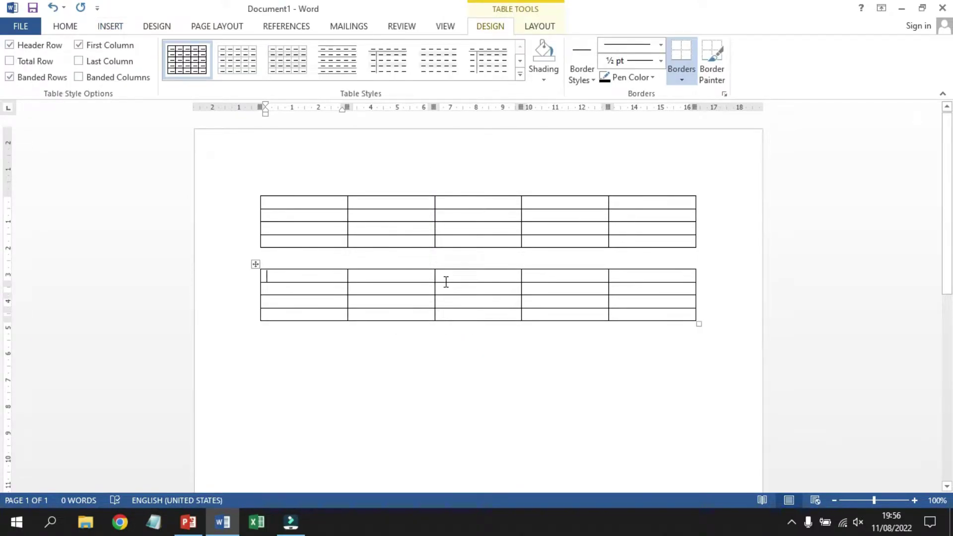
Draw a table outline below the second table with Draw Table, about 16.5 cm wide and 1.3 cm high
left_click(109, 27)
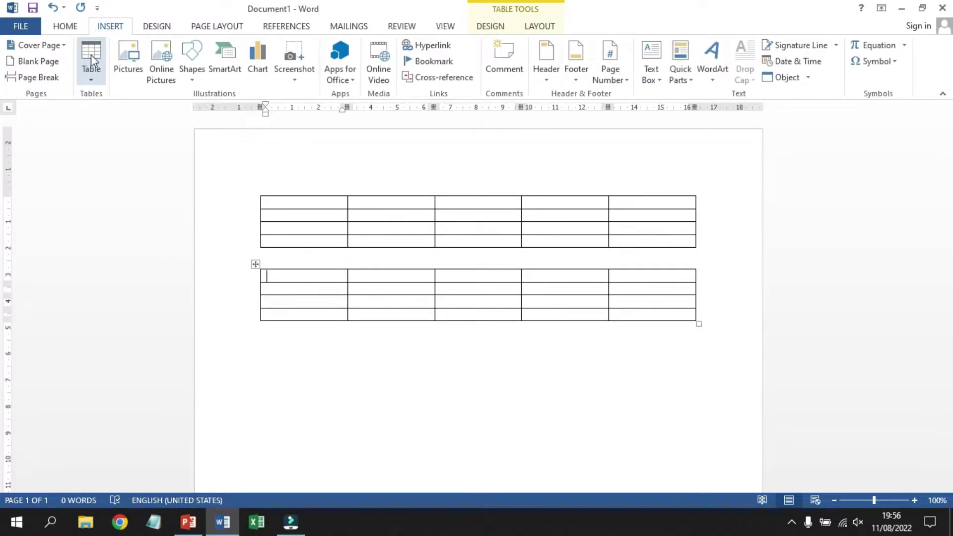
left_click(383, 343)
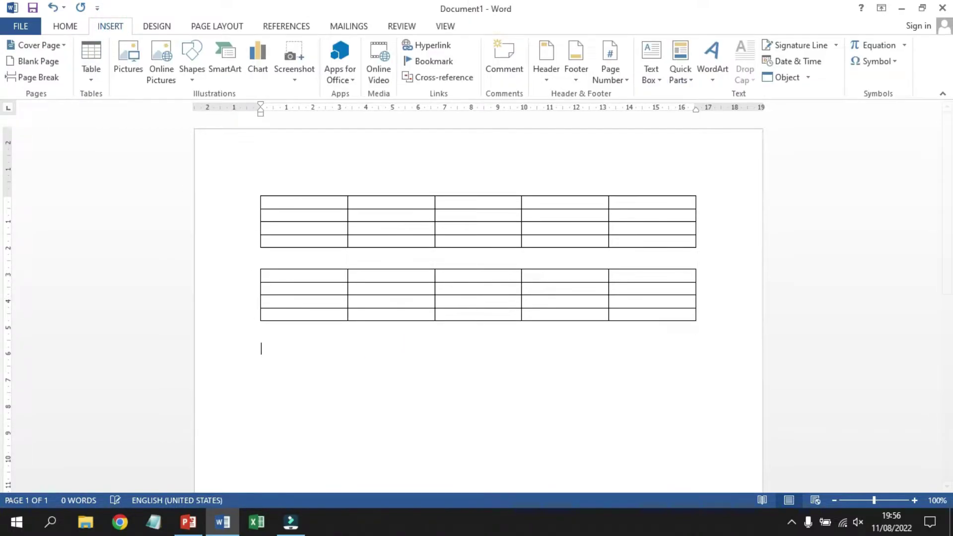
left_click(100, 80)
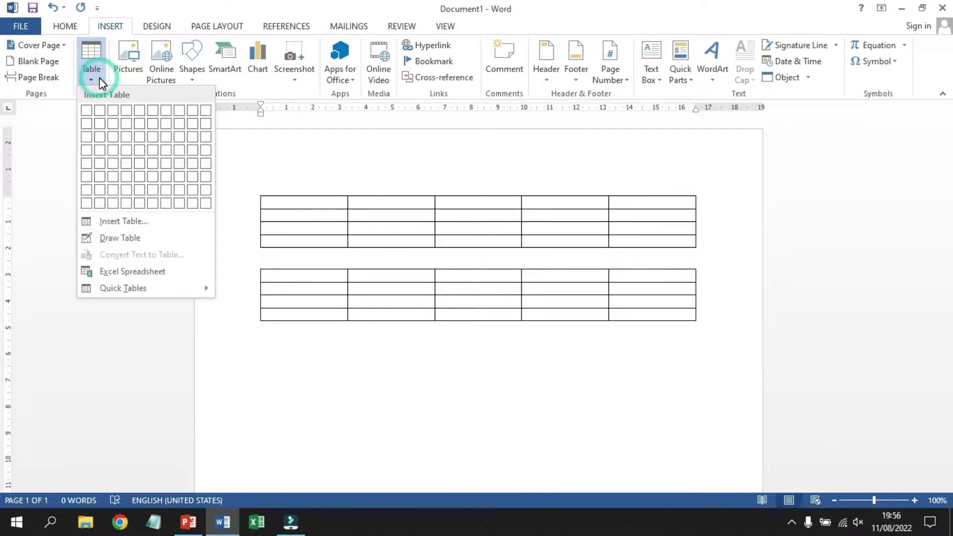
left_click(109, 239)
mouse_move(267, 363)
left_mouse_down()
mouse_move(354, 378)
mouse_move(718, 401)
mouse_move(707, 396)
left_mouse_up()
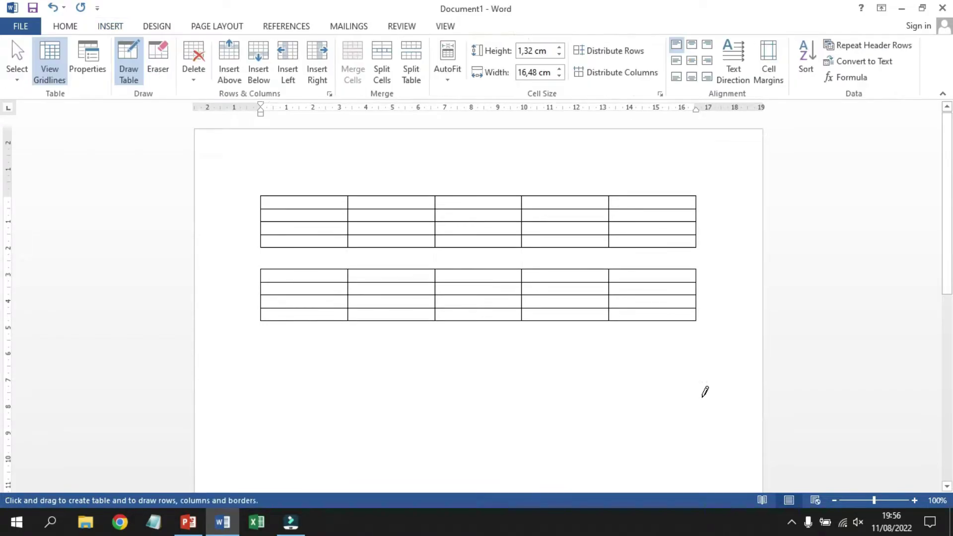
Draw one horizontal and three vertical lines inside the drawn table to divide it into two rows and four columns
mouse_move(268, 352)
left_mouse_down()
mouse_move(615, 361)
mouse_move(571, 365)
mouse_move(570, 380)
mouse_move(586, 387)
left_mouse_up()
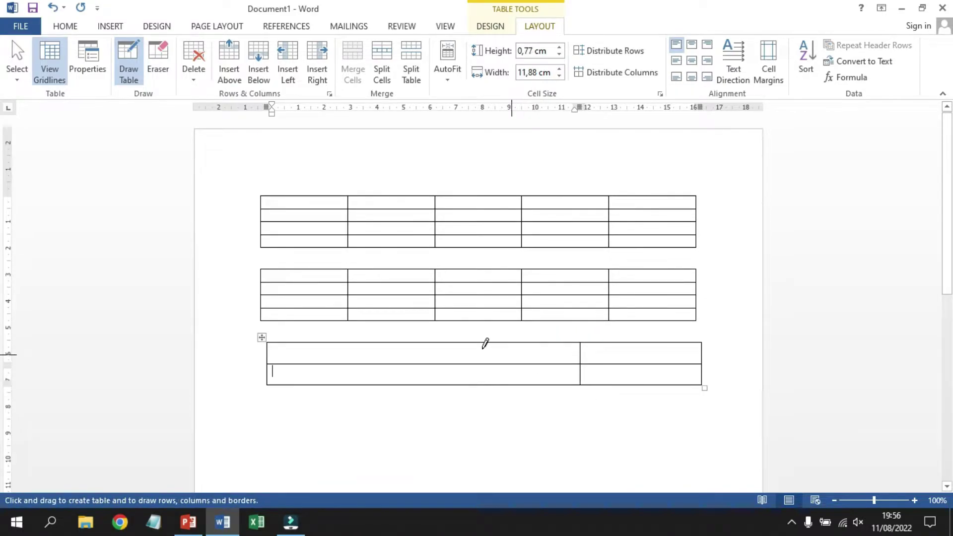
left_click_drag(427, 340, 423, 383)
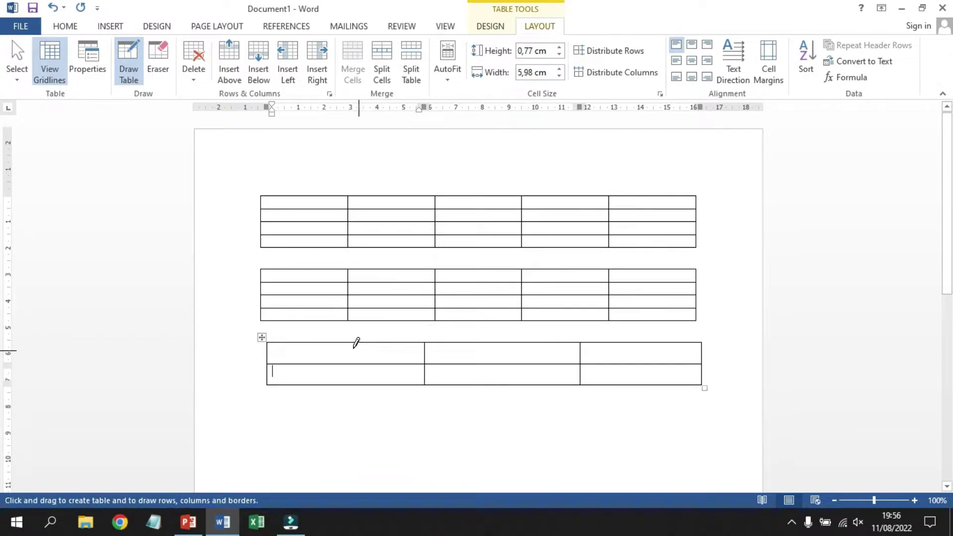
mouse_move(344, 343)
left_mouse_down()
mouse_move(340, 376)
mouse_move(352, 364)
mouse_move(347, 341)
mouse_move(342, 395)
mouse_move(342, 380)
mouse_move(357, 391)
left_mouse_up()
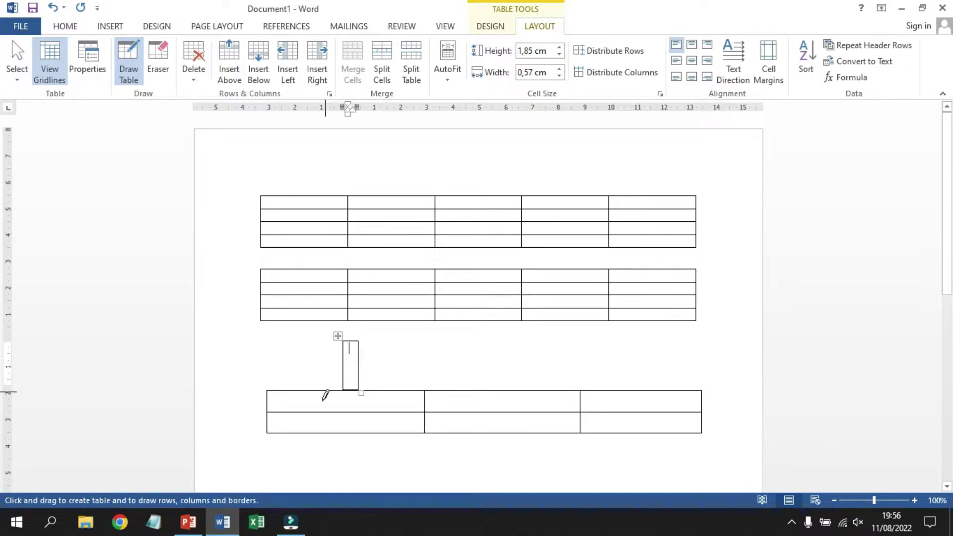
key("ctrl+z")
left_click_drag(329, 343, 328, 385)
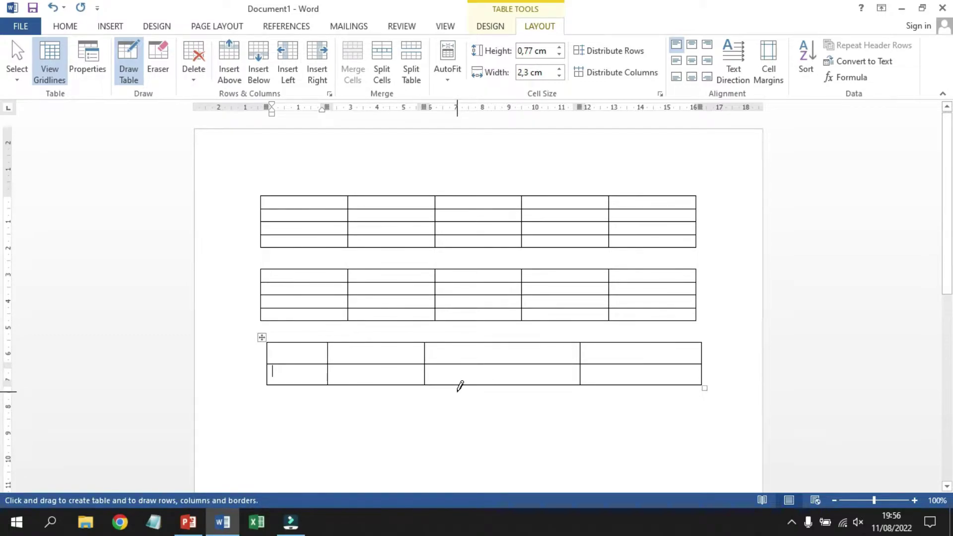
Insert the built-in quick table "With Subheads 1" below the drawn table
left_click(110, 26)
left_click(339, 429)
left_click(340, 428)
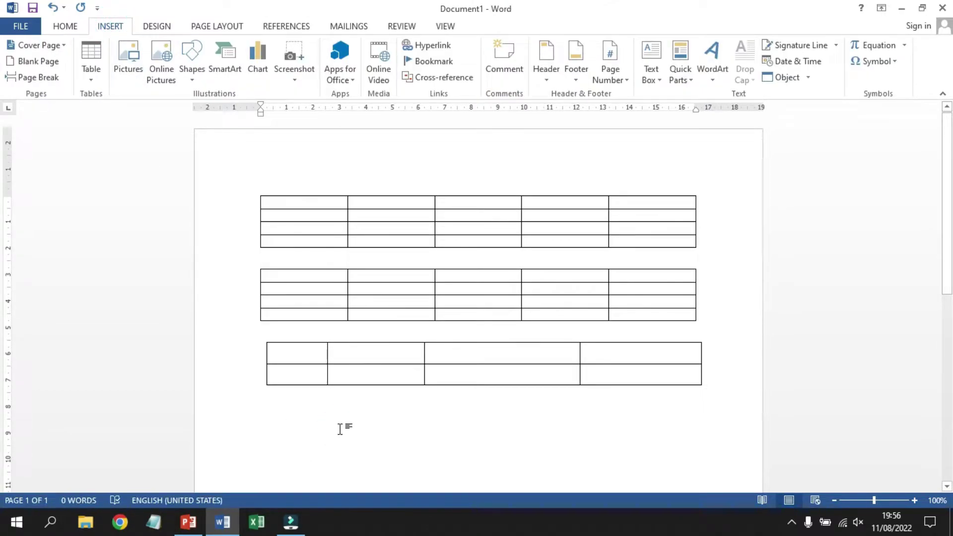
left_click(100, 77)
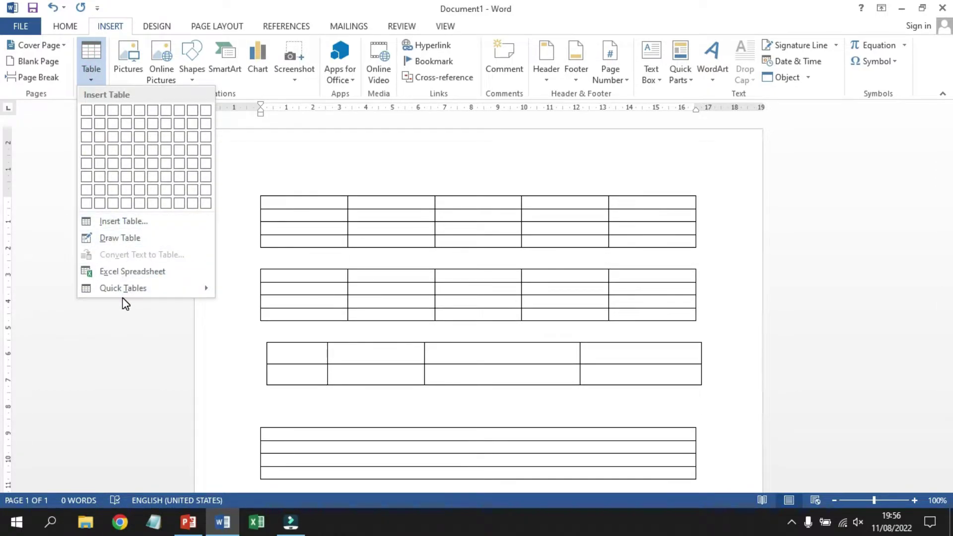
mouse_move(128, 293)
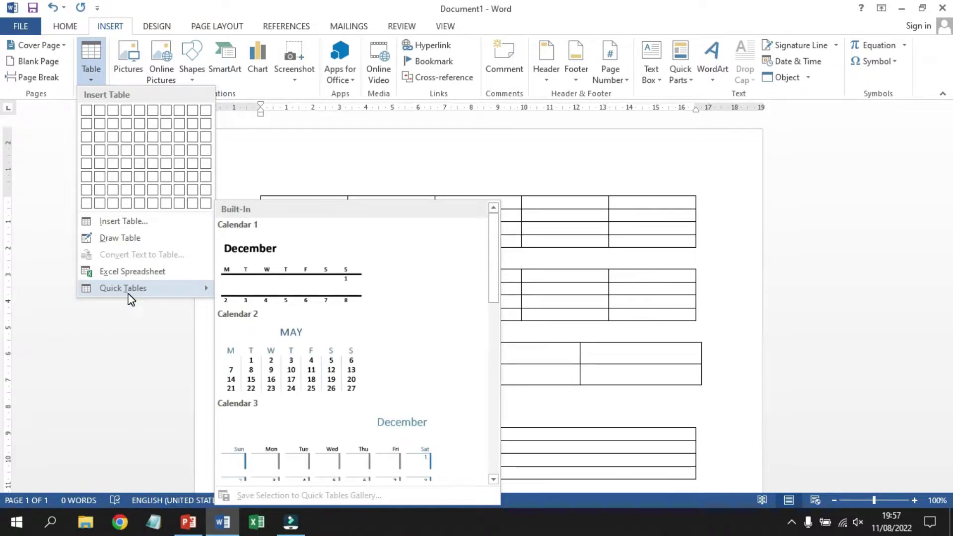
scroll(390, 316, "down", 3)
scroll(390, 315, "down", 2)
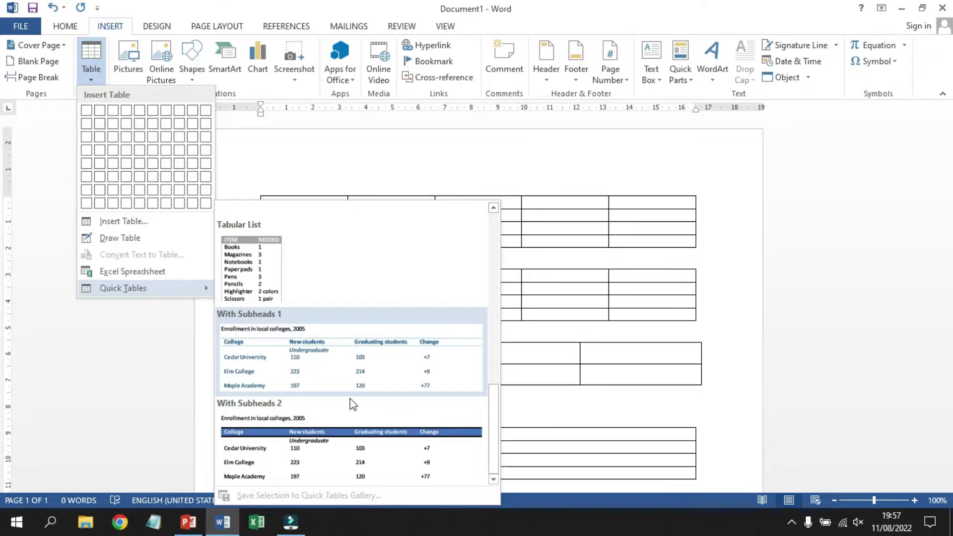
left_click(341, 369)
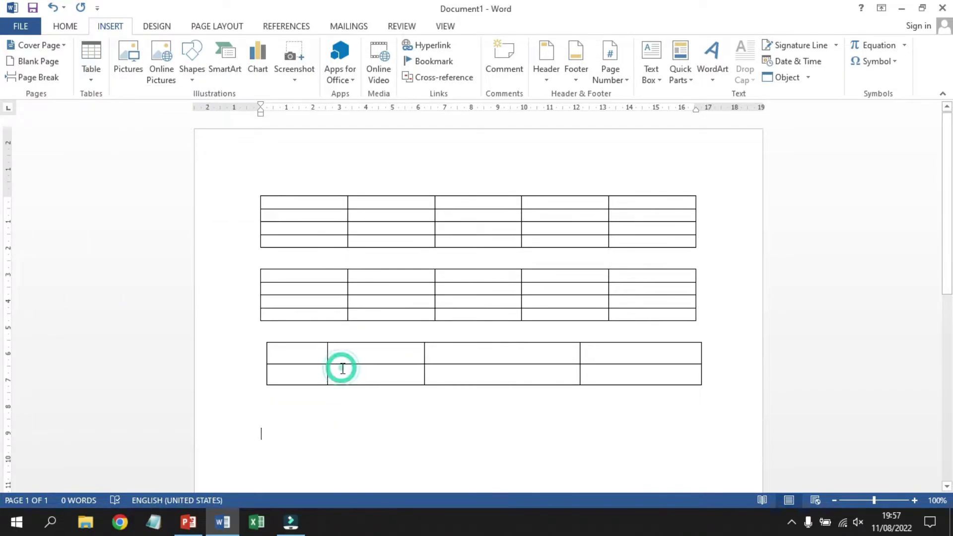
Add a page break after the source note beneath the college enrollment table
scroll(382, 370, "down", 4)
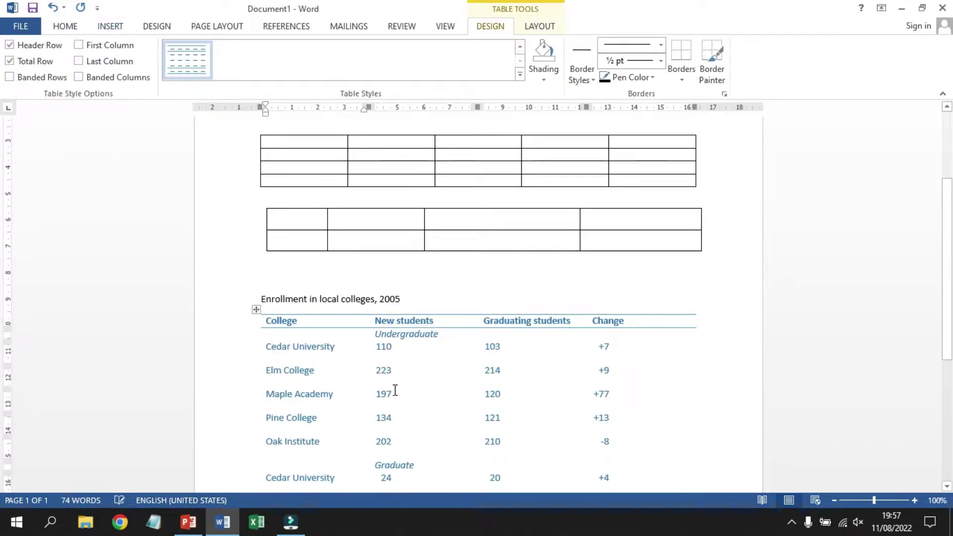
scroll(412, 394, "down", 3)
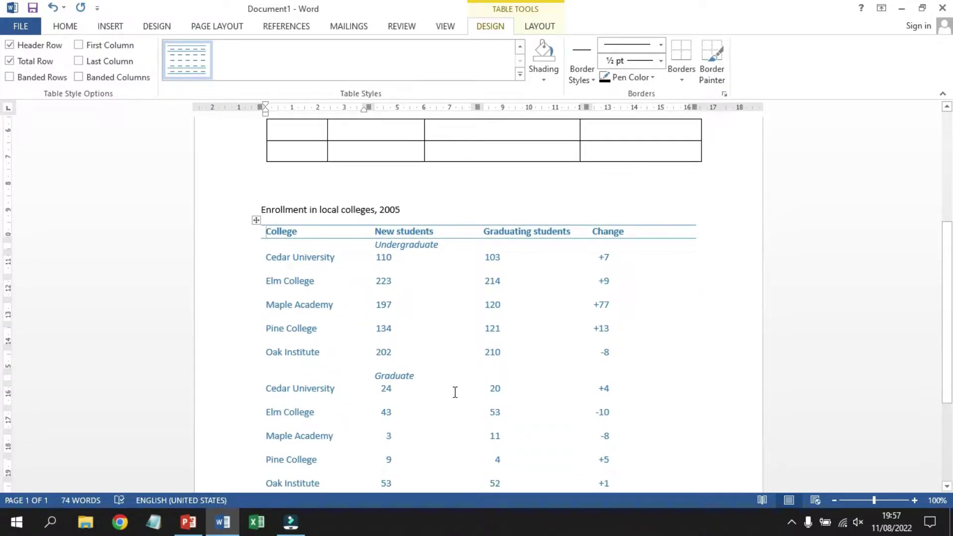
scroll(455, 388, "down", 5)
left_click(412, 438)
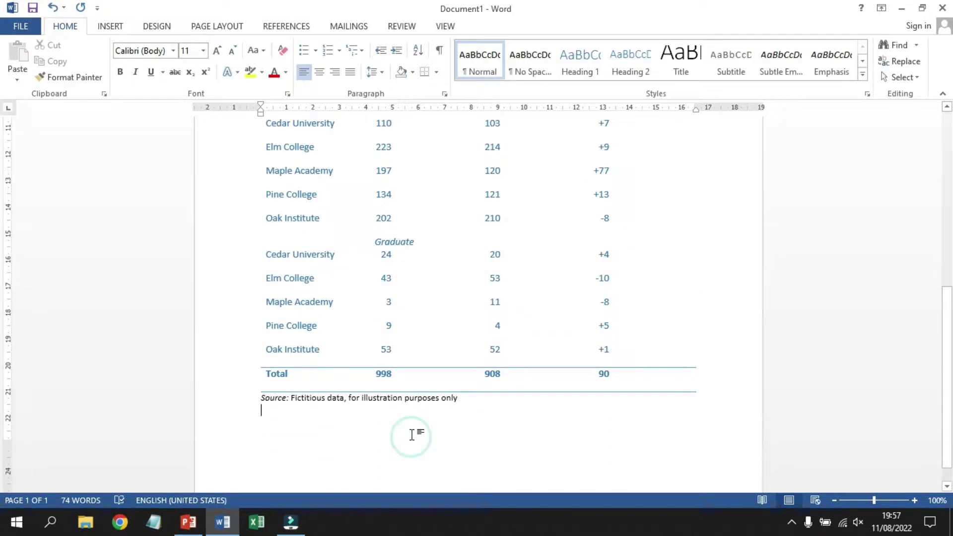
key("ctrl+Return")
Insert an embedded Excel spreadsheet at the start of the second page
scroll(342, 372, "up", 13)
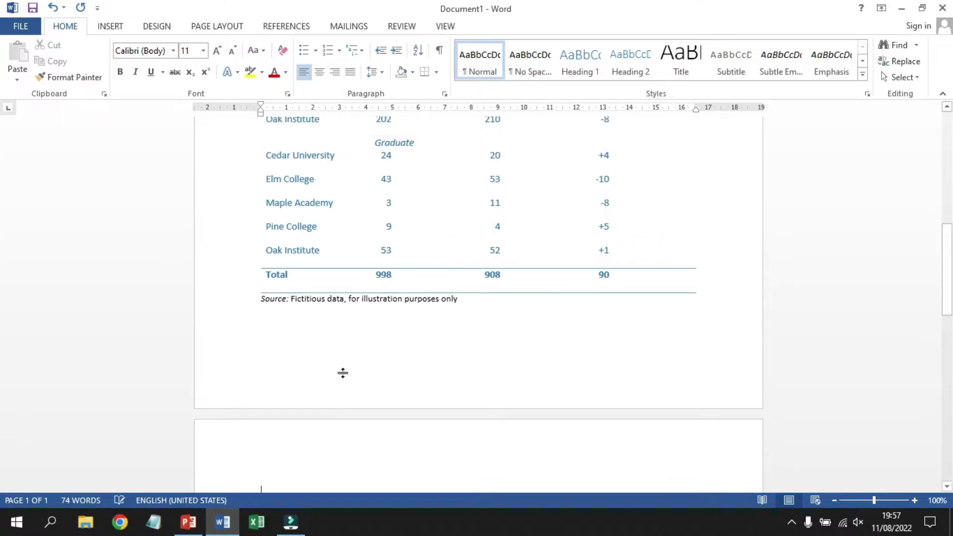
scroll(183, 240, "down", 11)
scroll(184, 246, "down", 5)
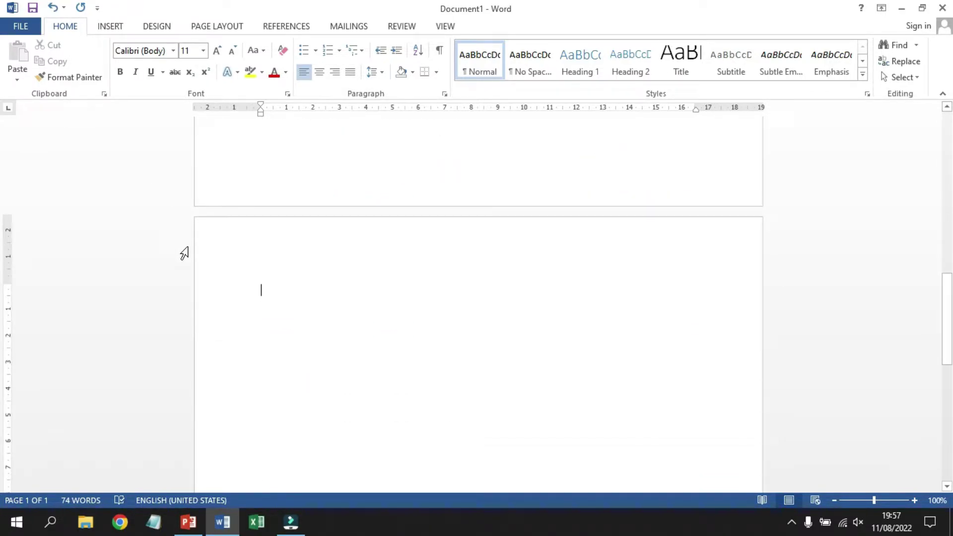
left_click(115, 27)
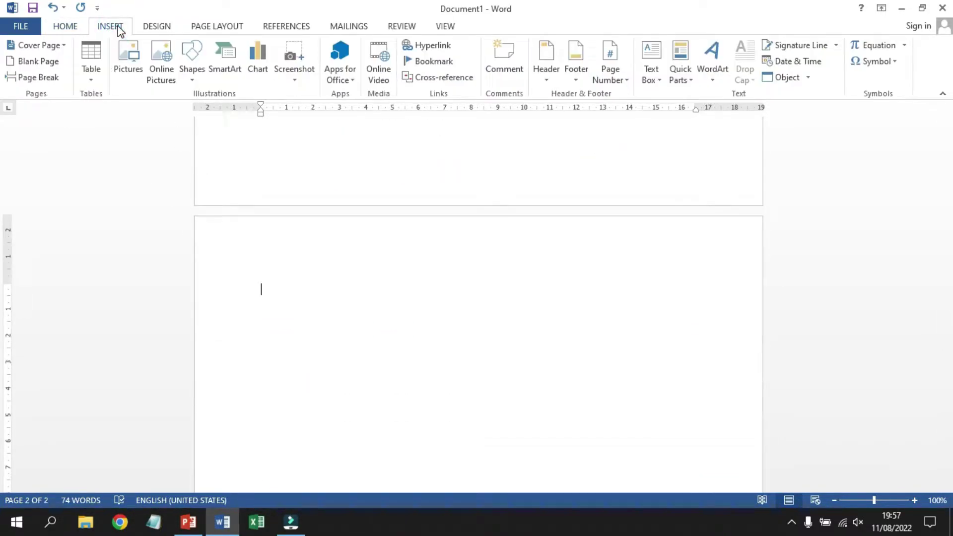
left_click(92, 81)
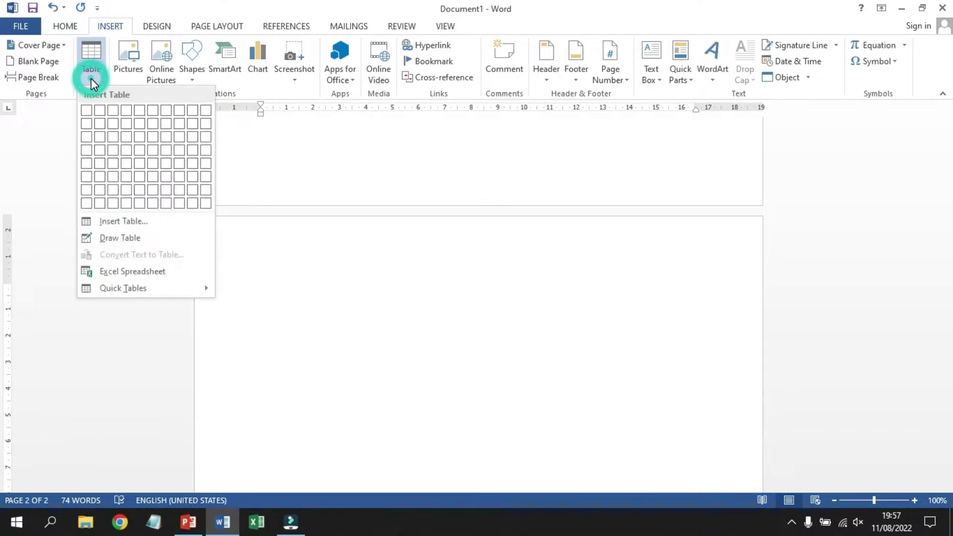
left_click(98, 274)
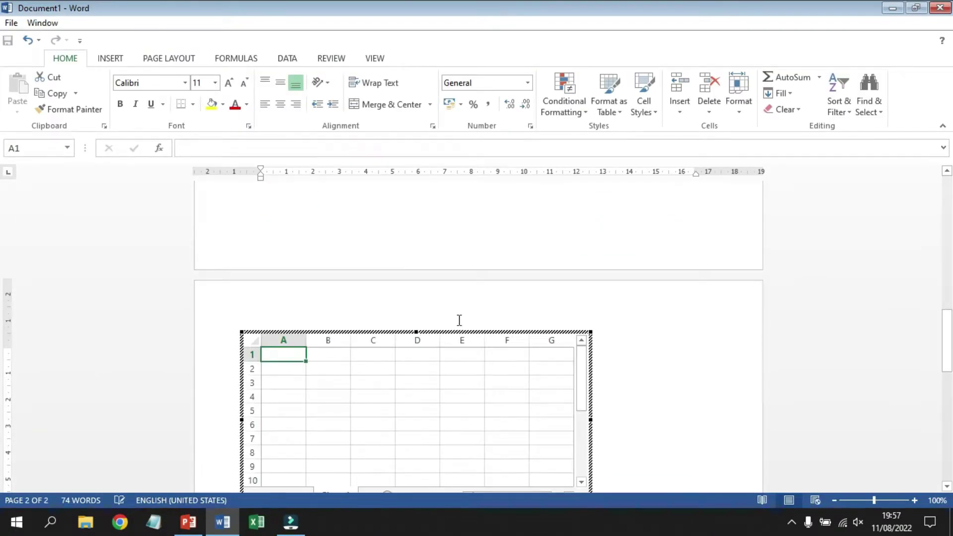
Enter the headings "no", "nama" and "alamat" in cells B1 to D1 of the embedded spreadsheet and finish editing it
scroll(422, 370, "down", 3)
scroll(318, 392, "up", 2)
scroll(298, 392, "up", 2)
type("n")
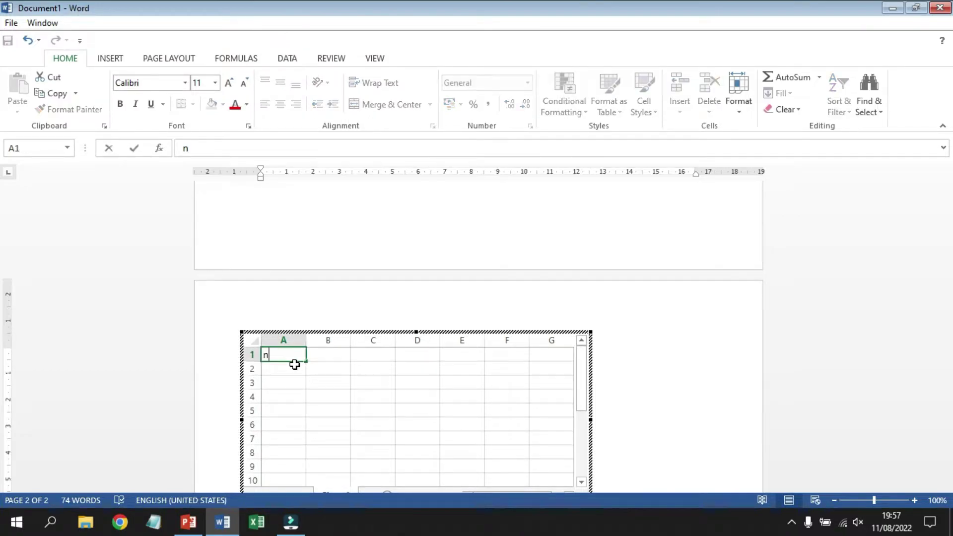
key("Tab")
type("no")
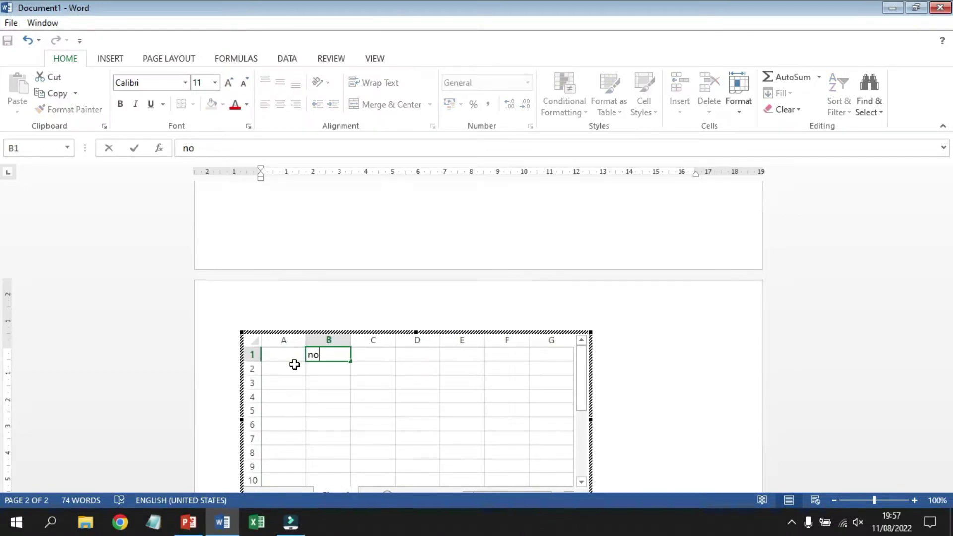
key("Tab")
type("nama")
key("Tab")
type("alam")
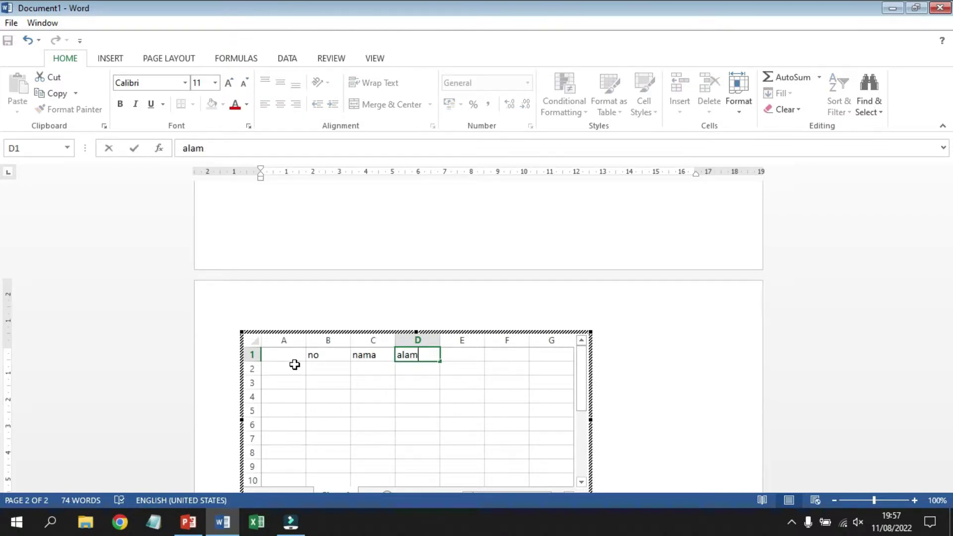
type("at")
key("Return")
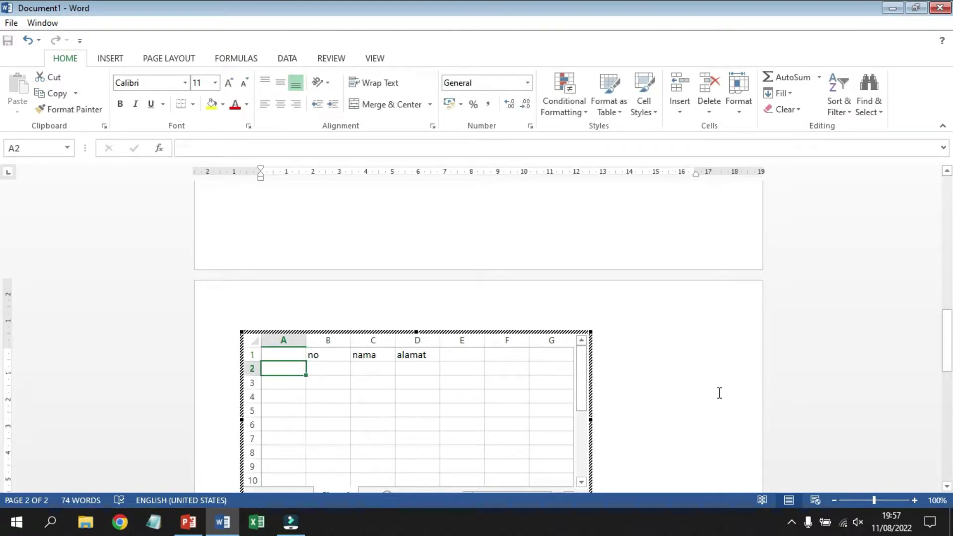
left_click(673, 372)
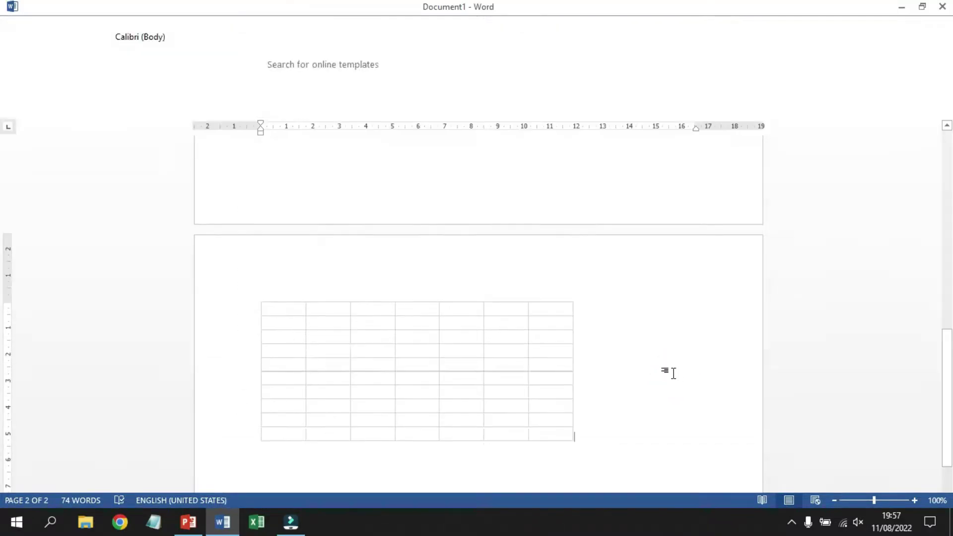
left_click(290, 292)
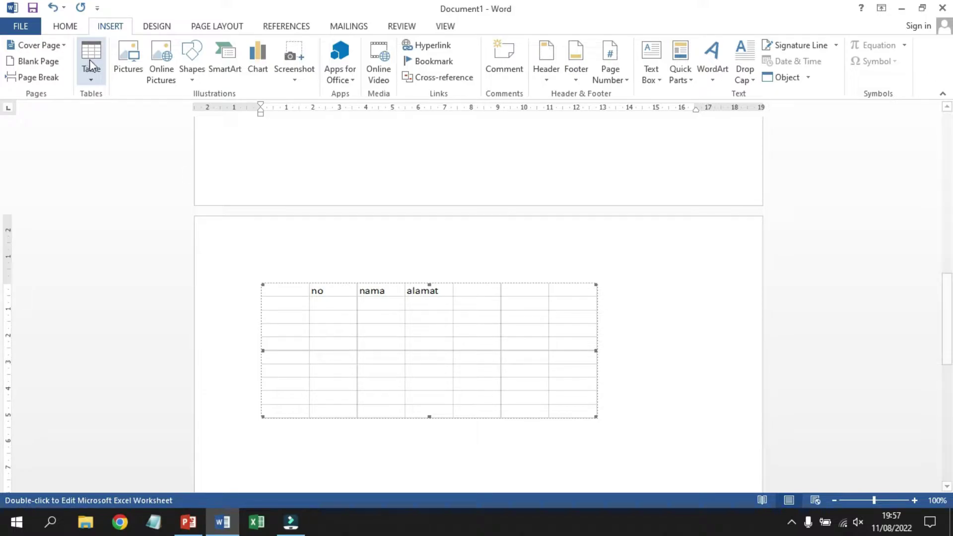
scroll(534, 340, "up", 15)
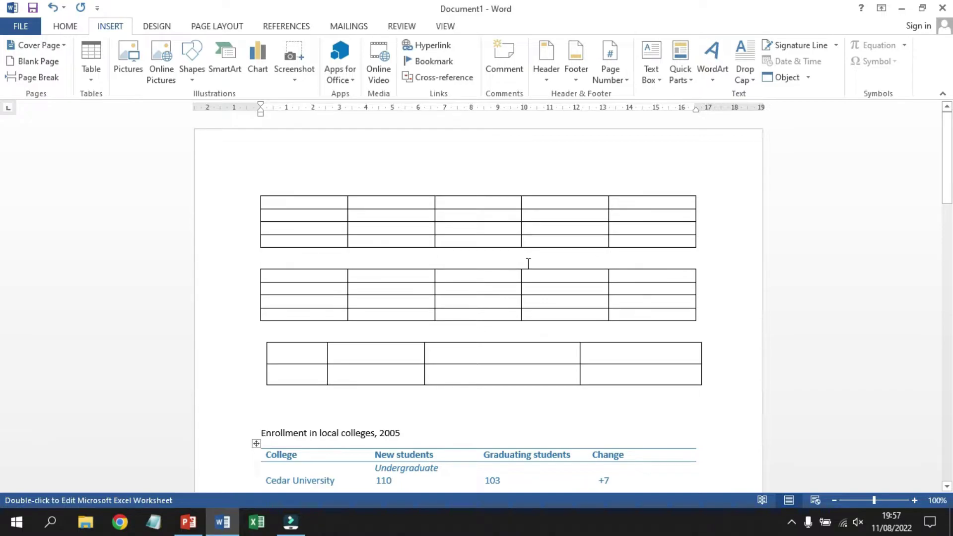
Look over the inserted tables, check the lesson outline in PowerPoint and return to the Word document
scroll(749, 265, "down", 15)
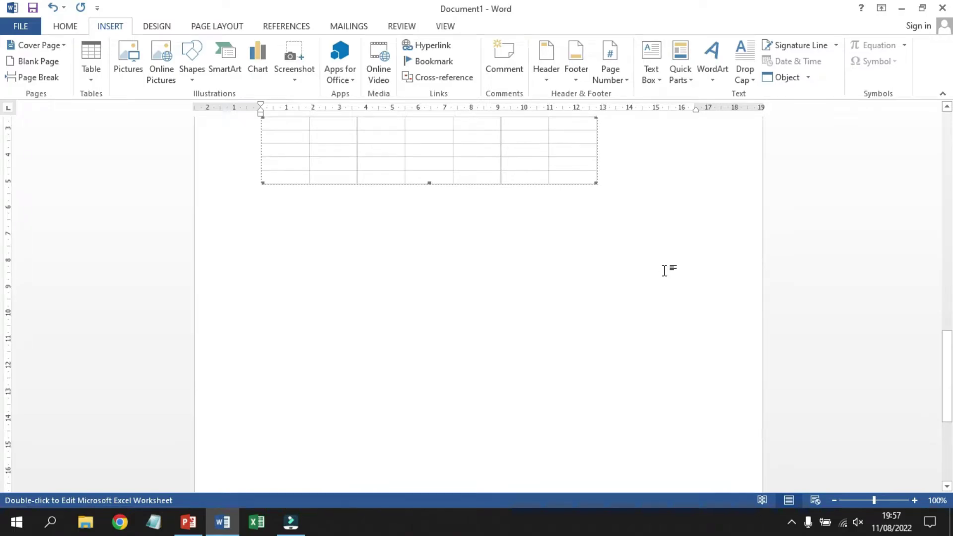
scroll(677, 224, "up", 10)
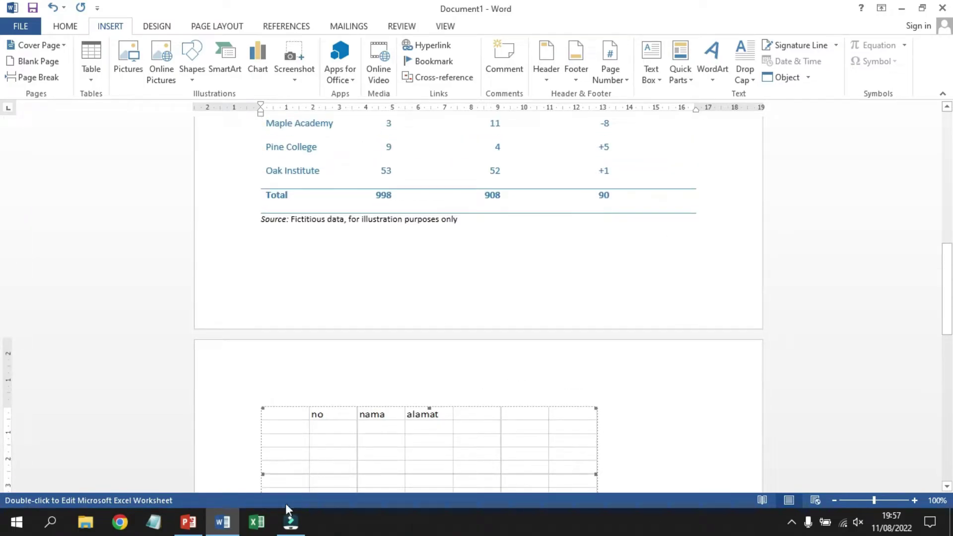
left_click(188, 521)
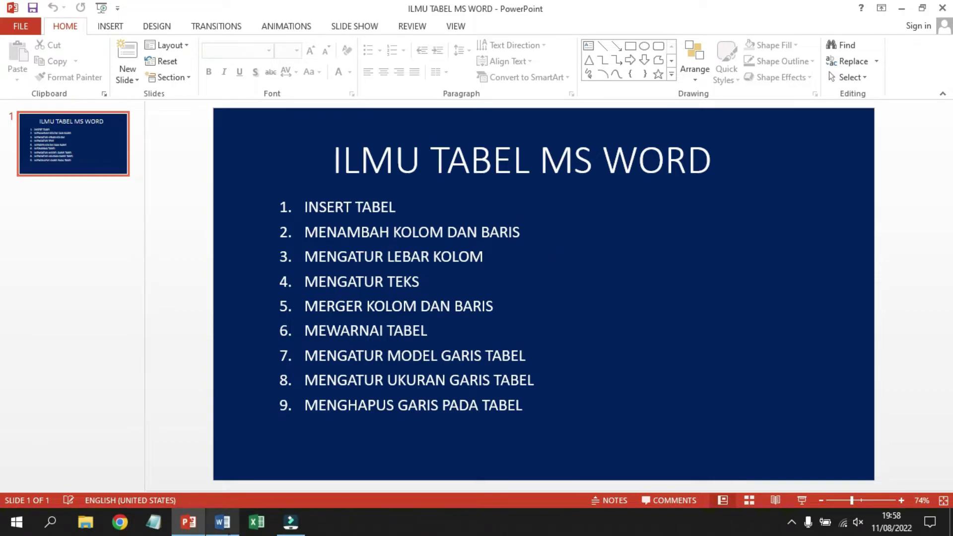
left_click(222, 521)
Insert two new columns directly after the first column of the topmost table
scroll(472, 363, "up", 8)
scroll(472, 362, "up", 3)
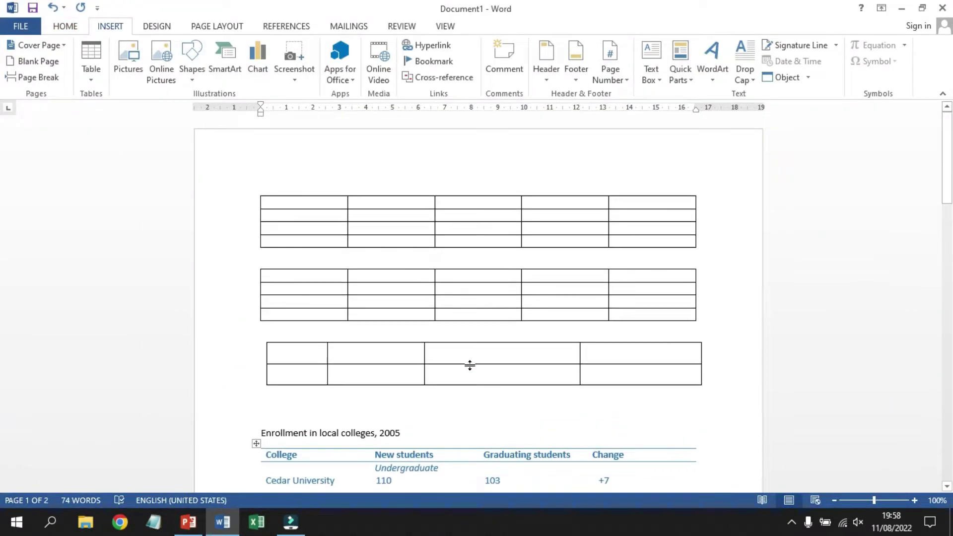
left_click(302, 219)
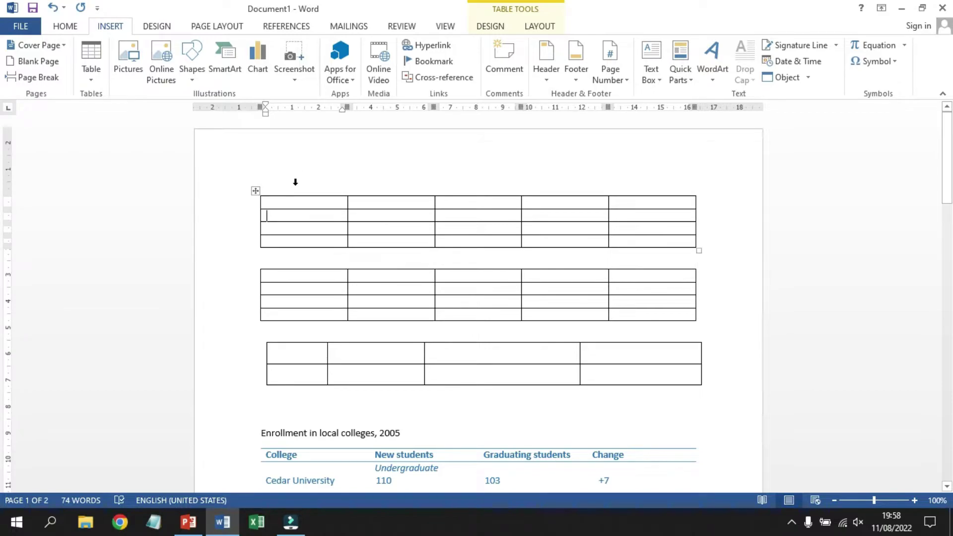
mouse_move(338, 183)
left_click(348, 190)
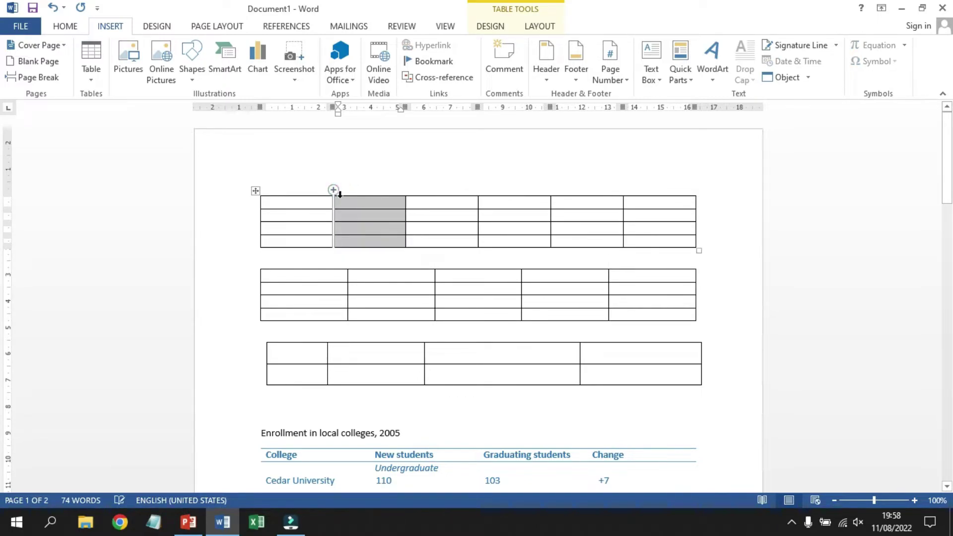
left_click(334, 191)
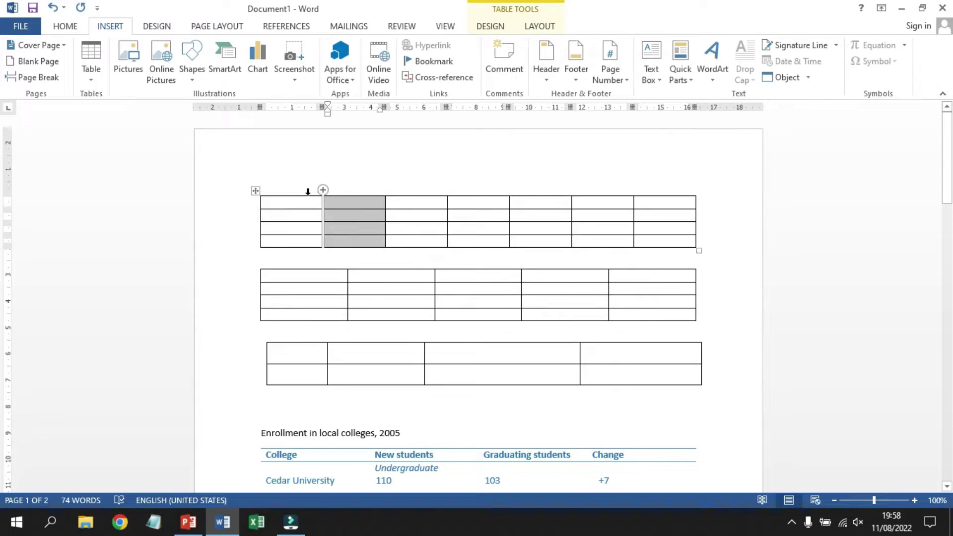
Insert ten new rows directly beneath the first row of the topmost table
left_click(249, 215)
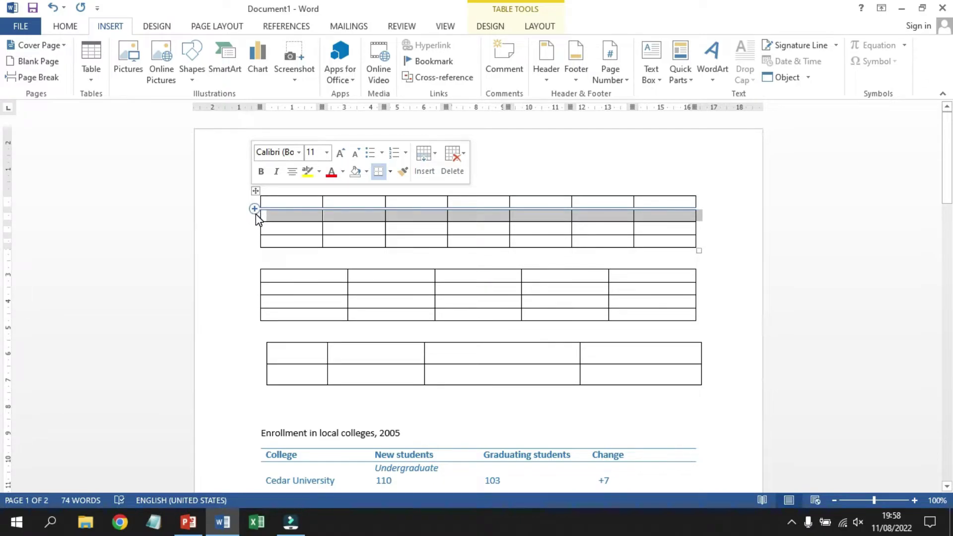
left_click(254, 209)
left_click(254, 209)
left_click(254, 209)
left_click(255, 209)
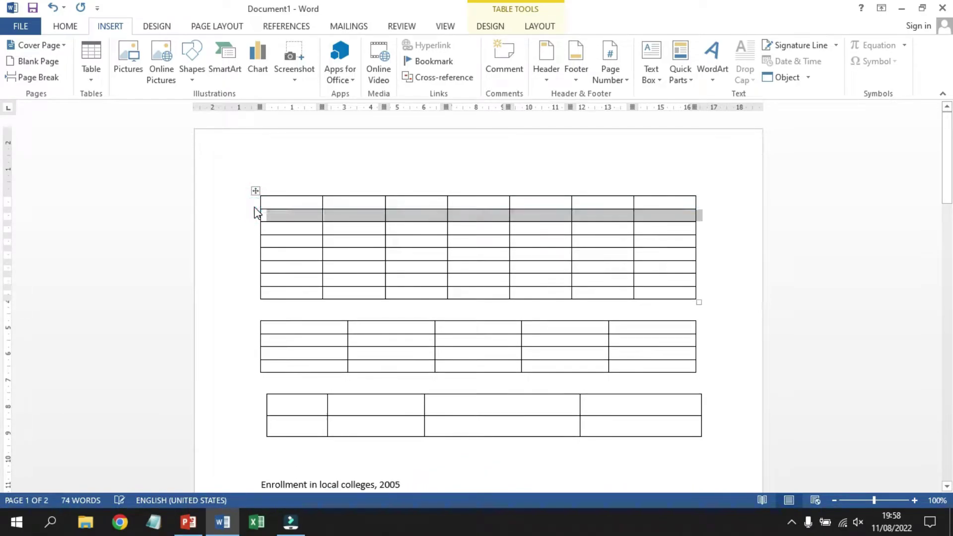
left_click(255, 209)
left_click(254, 209)
left_click(254, 209)
left_click(255, 209)
left_click(254, 209)
left_click(254, 209)
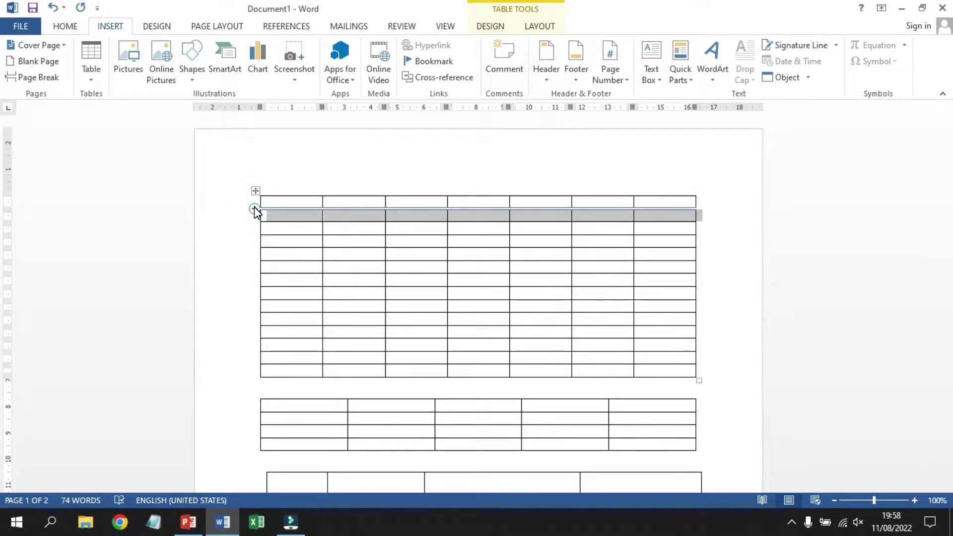
Insert one row above the second row of the topmost table and another row below the newly inserted one
left_click(704, 192)
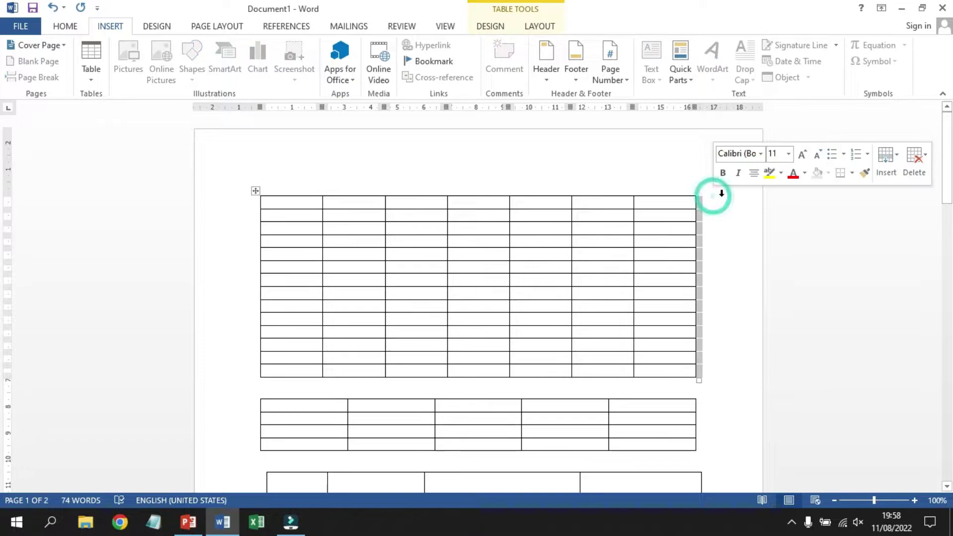
left_click(244, 216)
right_click(245, 216)
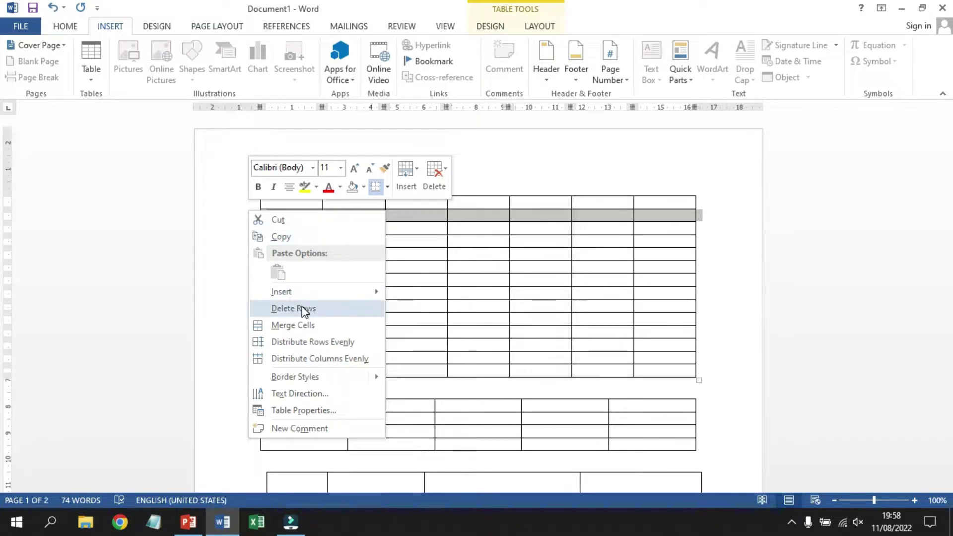
mouse_move(300, 291)
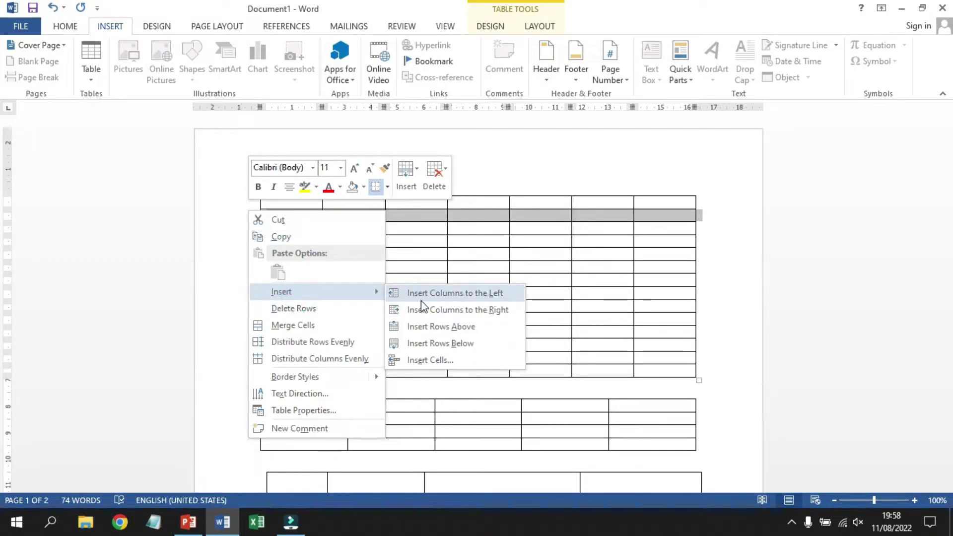
left_click(455, 329)
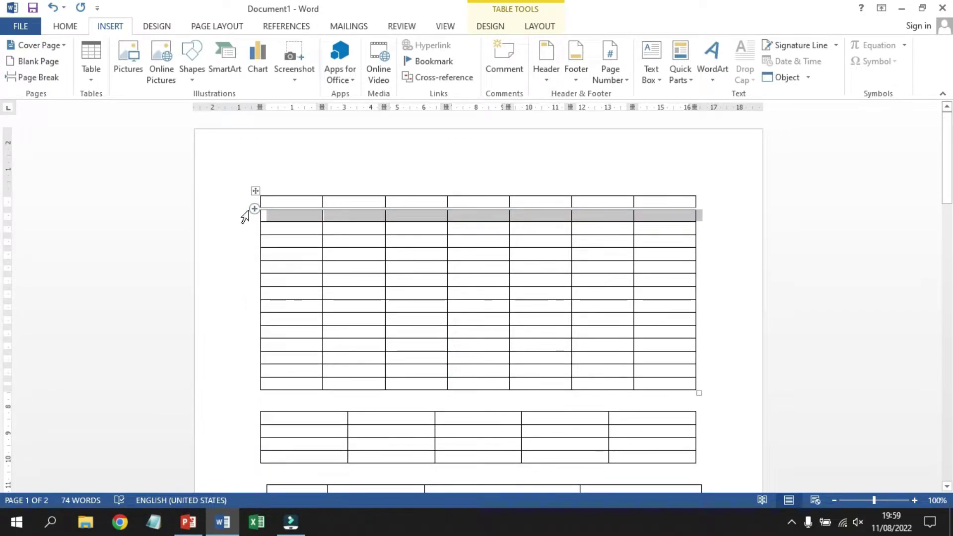
right_click(249, 210)
left_click(344, 294)
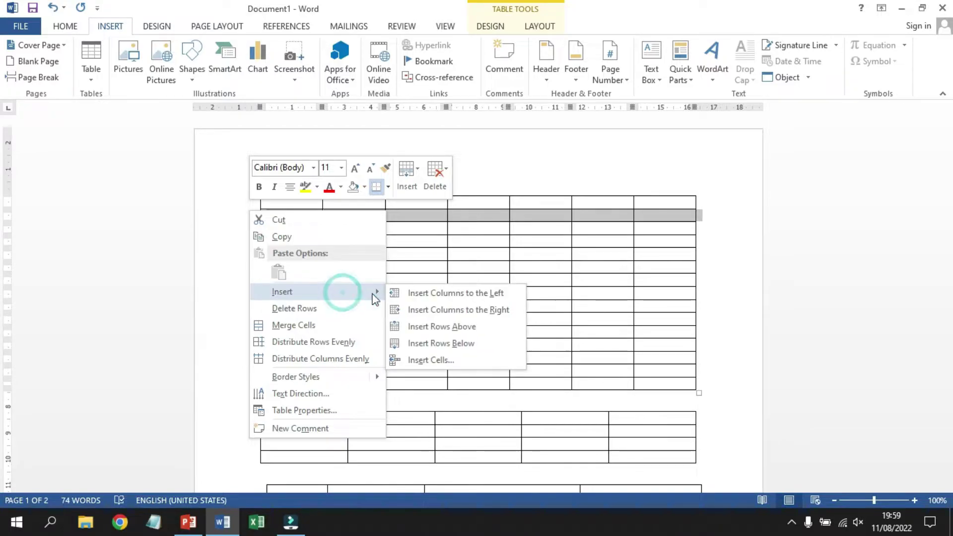
left_click(456, 343)
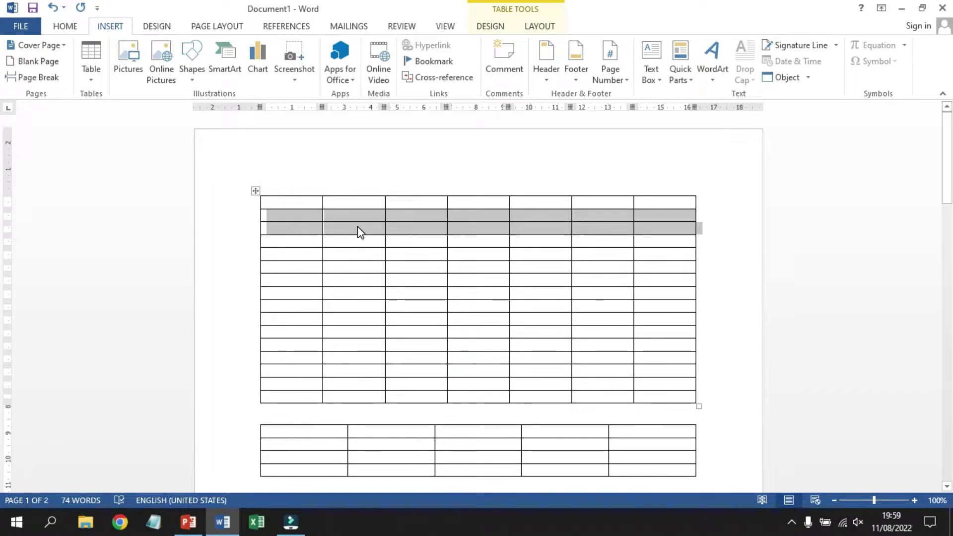
scroll(393, 402, "down", 2)
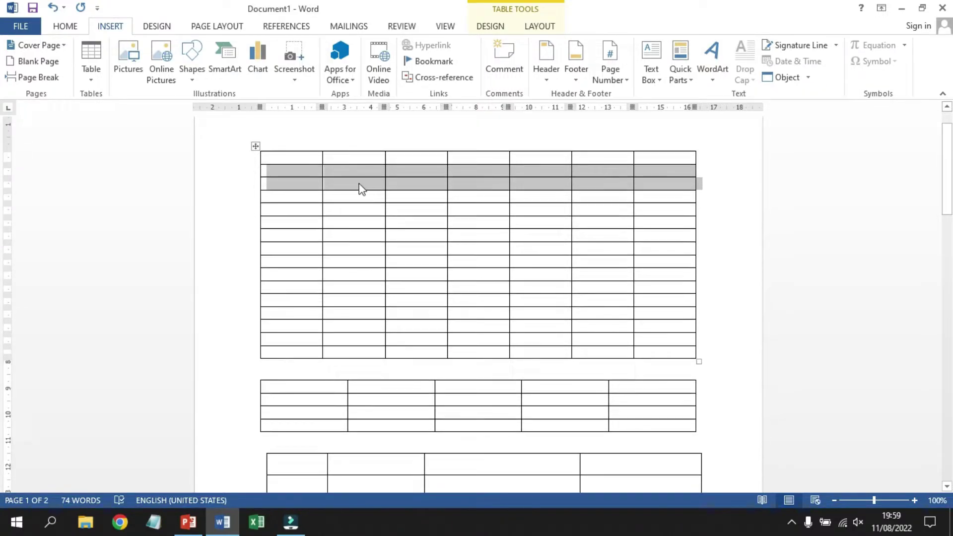
left_click(328, 143)
right_click(329, 147)
right_click(329, 137)
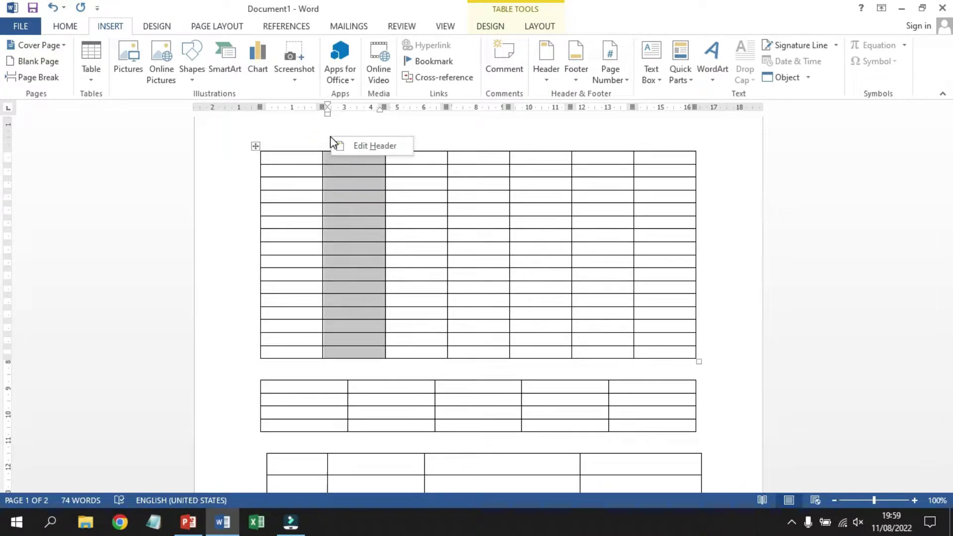
right_click(341, 380)
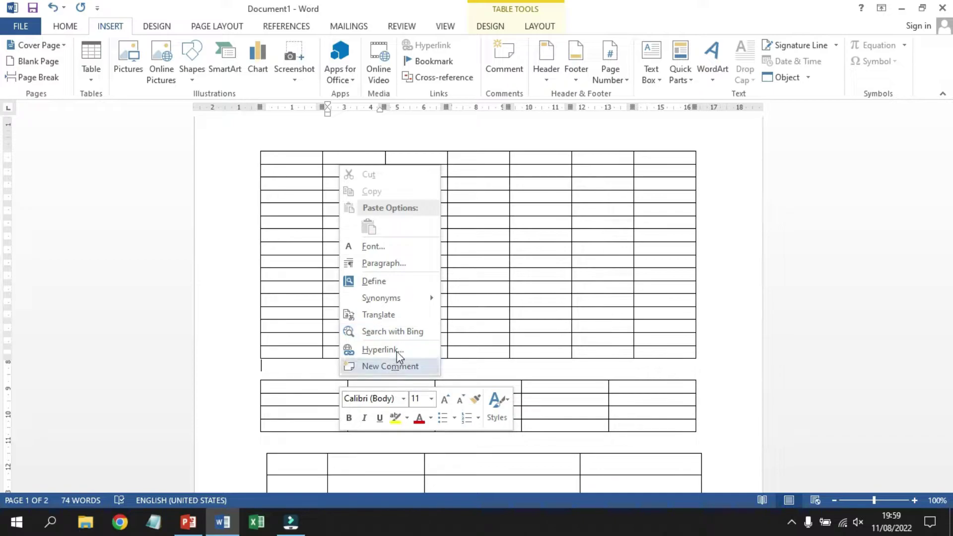
left_click(301, 379)
left_click(340, 377)
left_click(350, 379)
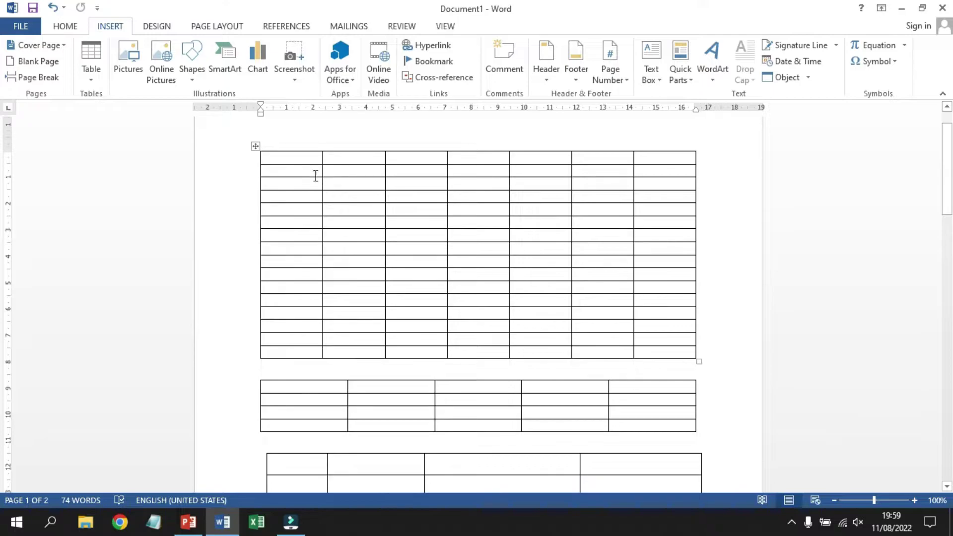
Insert a column to the left of the first column in the topmost table
left_click(301, 149)
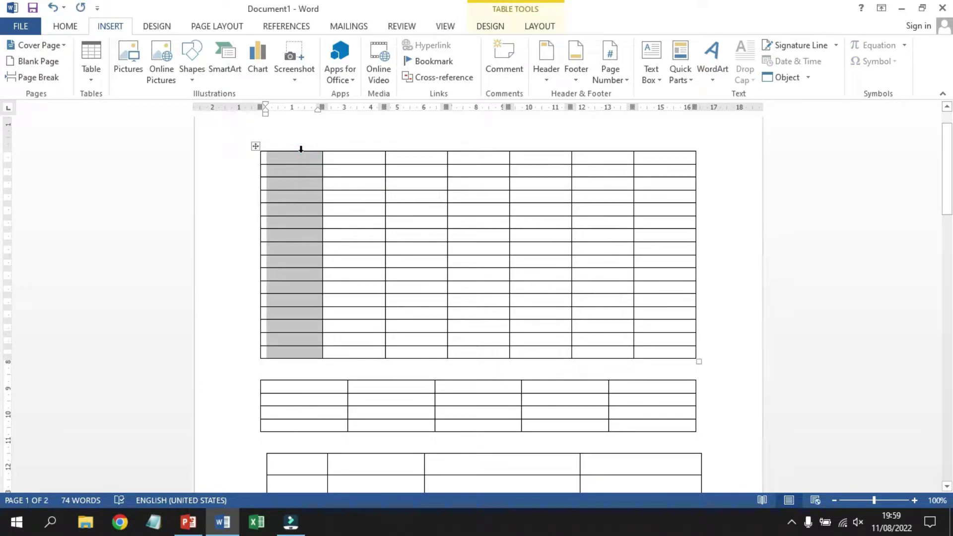
right_click(301, 150)
mouse_move(359, 241)
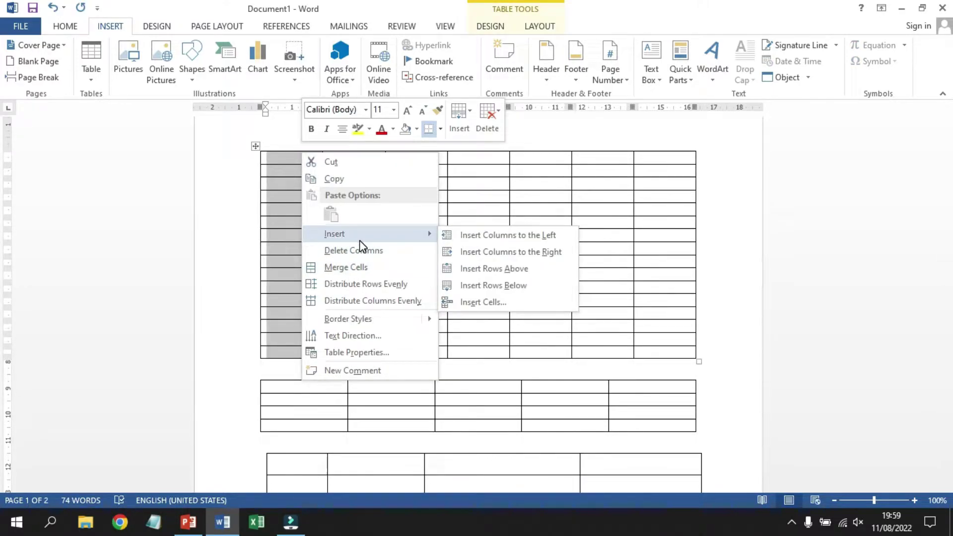
left_click(513, 243)
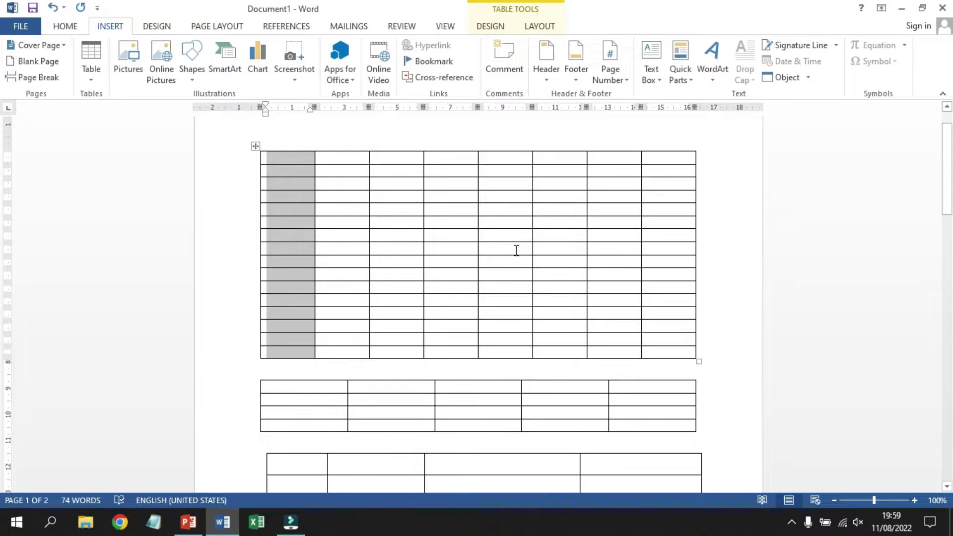
Switch to PowerPoint, highlight the outline topic "MENGATUR LEBAR KOLOM" and return to the Word document
left_click(188, 522)
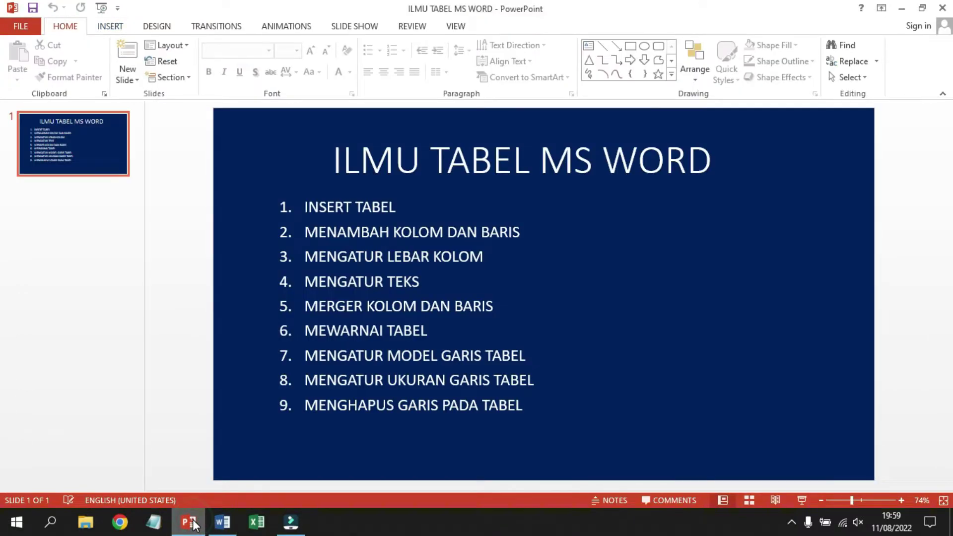
left_click_drag(307, 257, 485, 256)
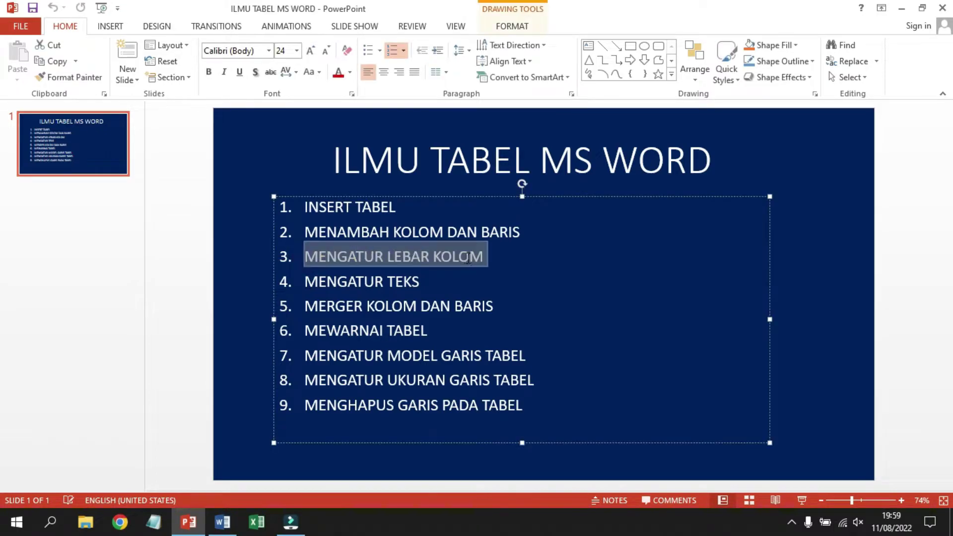
left_click(233, 520)
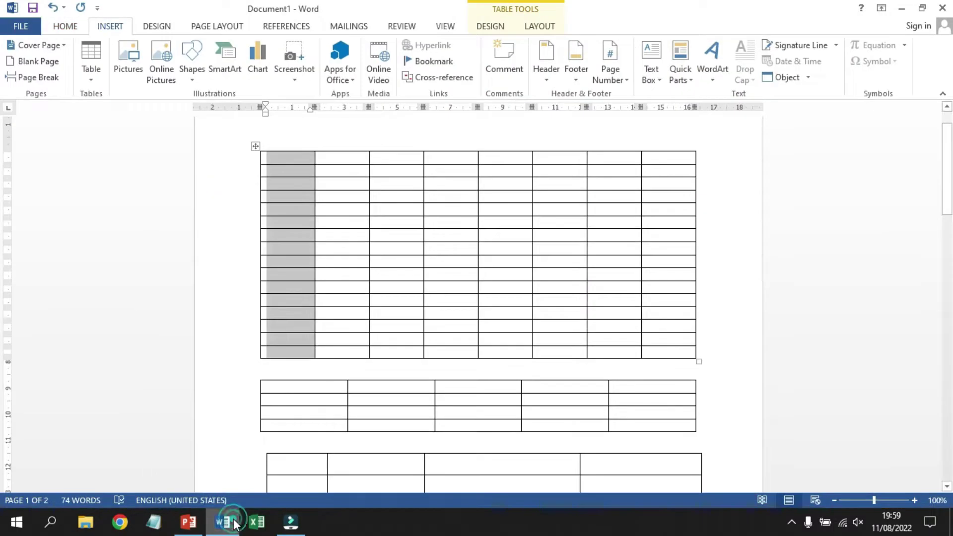
Enter the headings "NO", "NAMA" and "ALAMAT" in the first three cells of the topmost table's first row
left_click(290, 159)
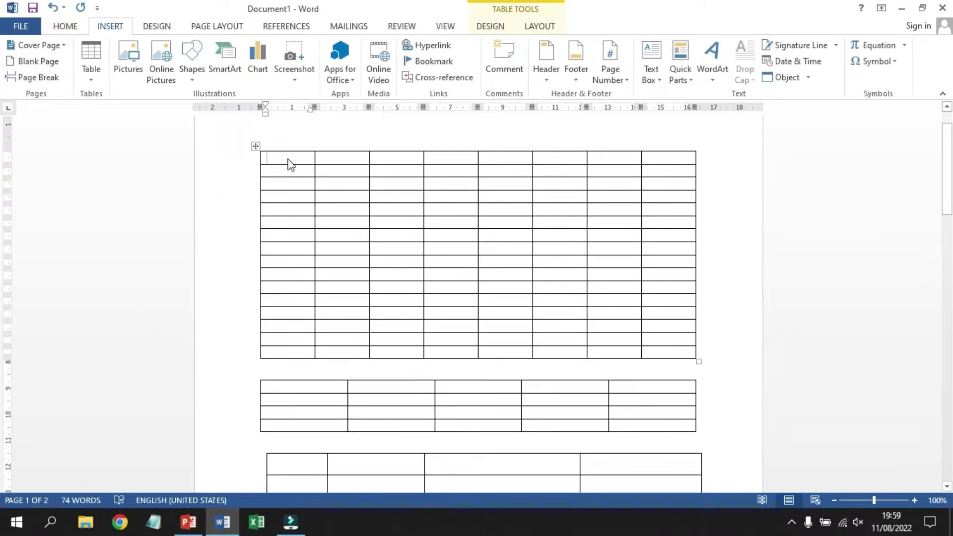
type("NO")
key("Tab")
type("NAMA")
key("Tab")
type("ALAMAT")
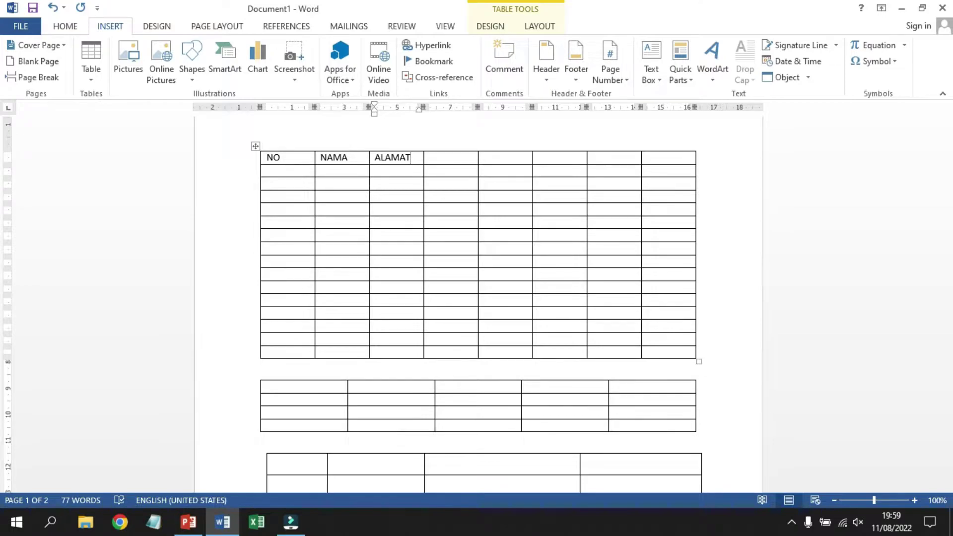
Enter the headings "TTL", "NO KTP", "NO KK", "GAJI" and "TTD" in the remaining cells of the first row
key("Tab")
type("TTL")
key("Tab")
type("NO KTP")
key("Tab")
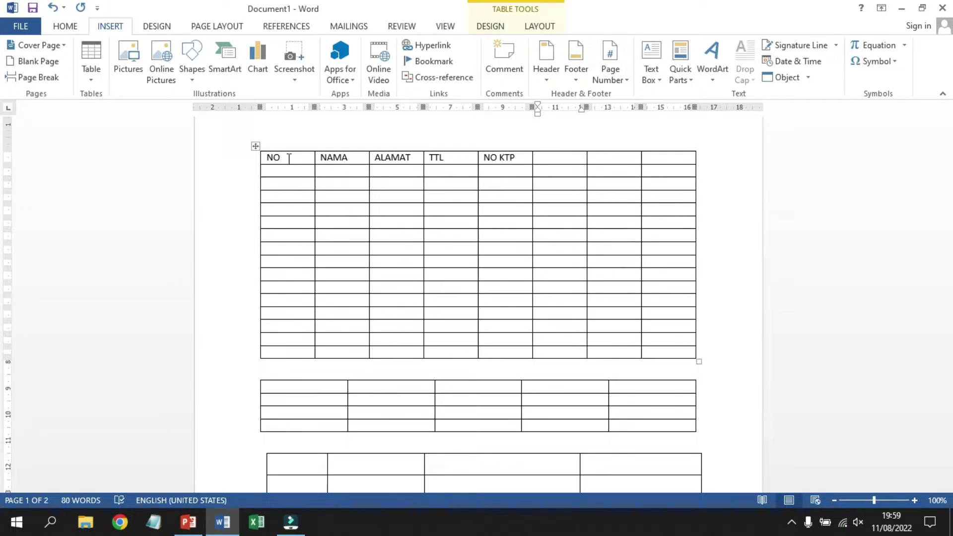
type("NO KK")
key("Tab")
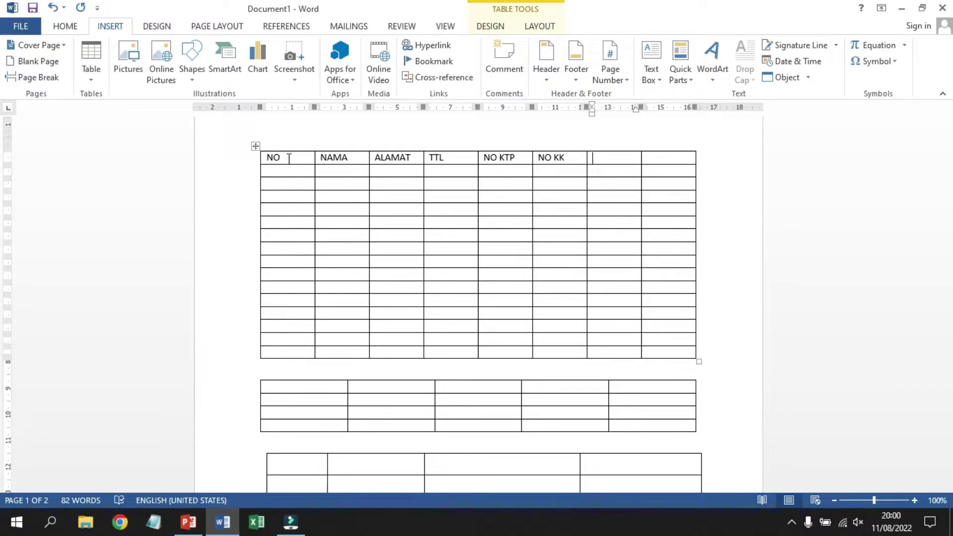
type("JI")
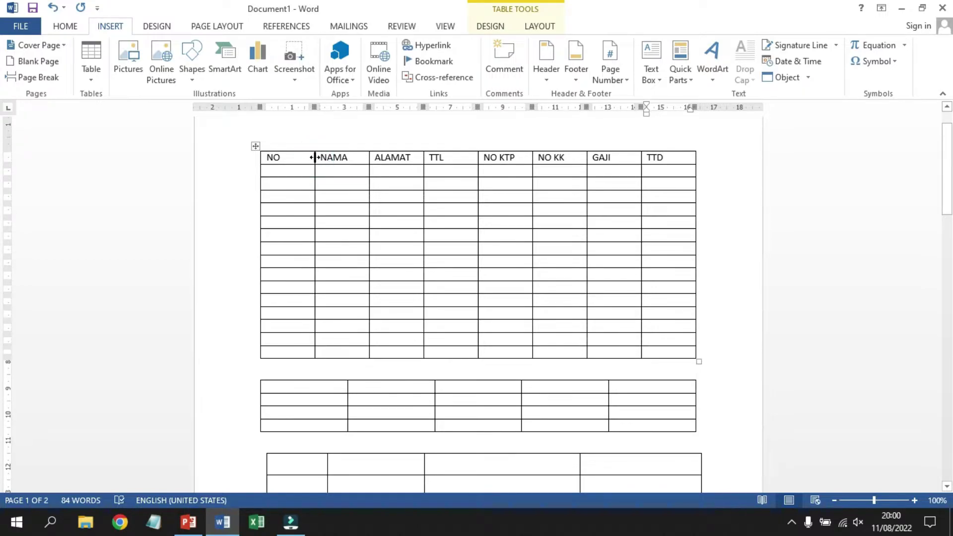
Narrow the NO, GAJI and TTD columns while widening NAMA, NO KTP and NO KK, and heighten the second row to about 3 cm
left_click_drag(314, 157, 282, 164)
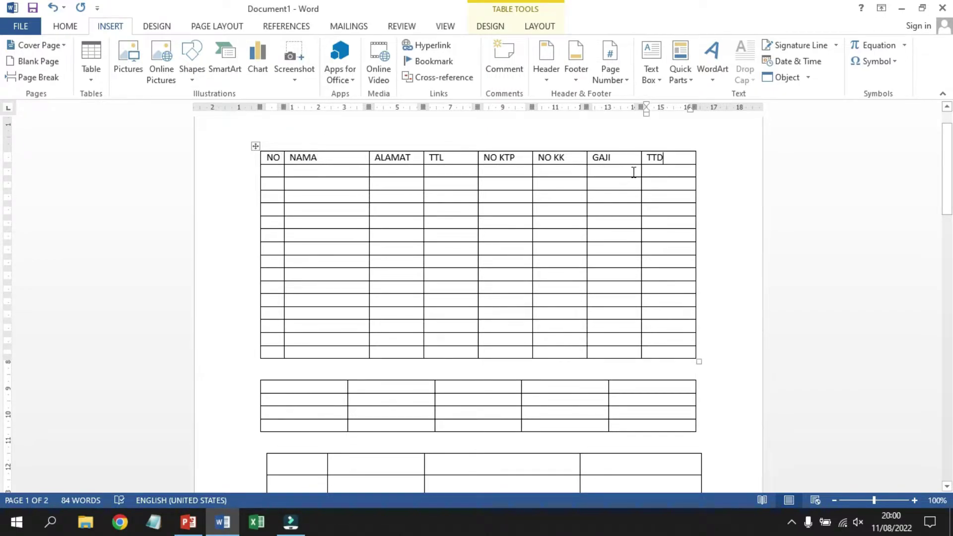
left_click_drag(641, 172, 656, 177)
left_click_drag(586, 171, 610, 172)
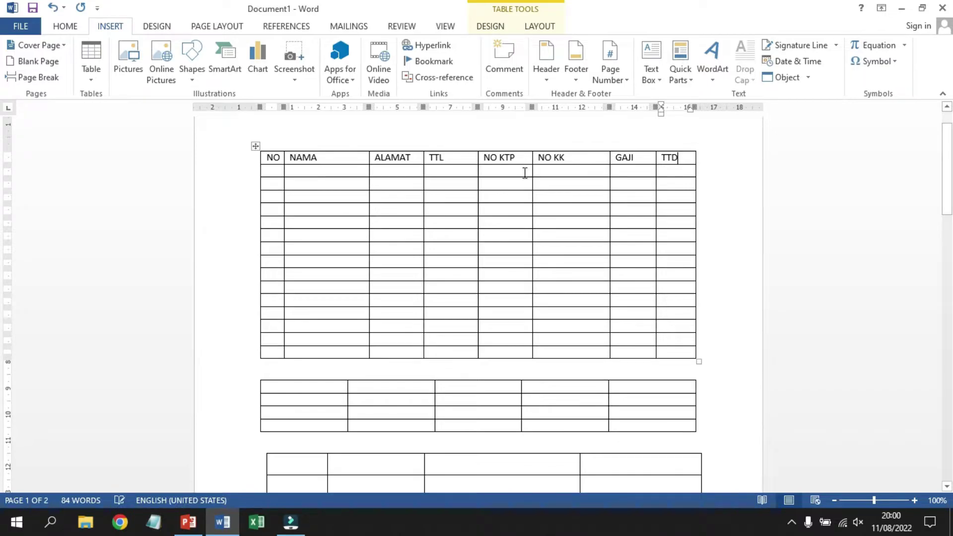
left_click_drag(532, 171, 539, 174)
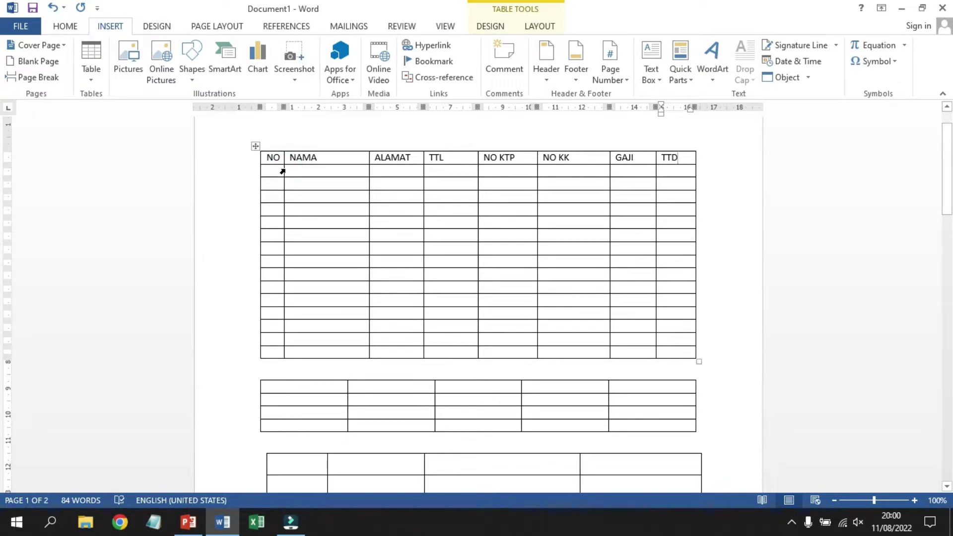
left_click_drag(298, 177, 296, 243)
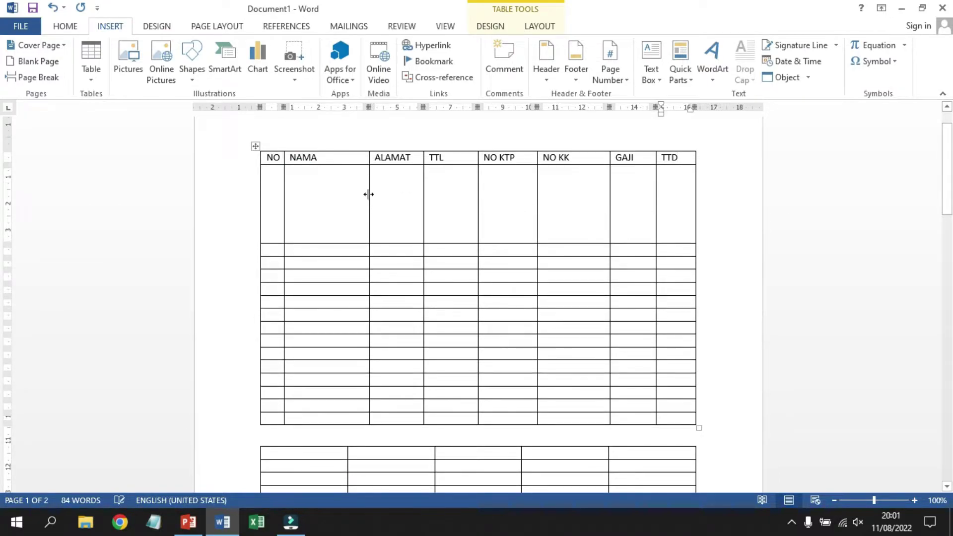
Widen the NAMA column to about 3.6 cm, and view the topic outline in PowerPoint before returning to the Word document
left_click_drag(369, 194, 390, 197)
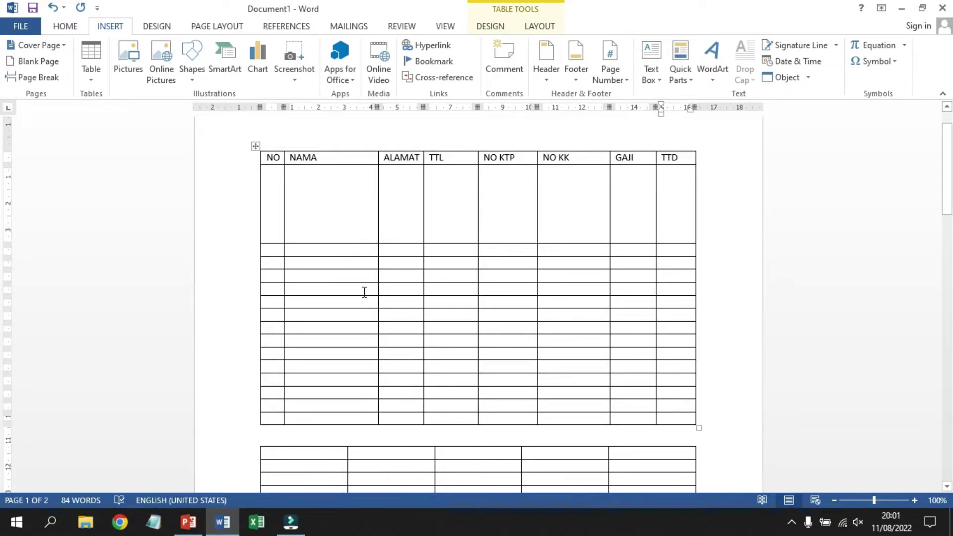
left_click(189, 522)
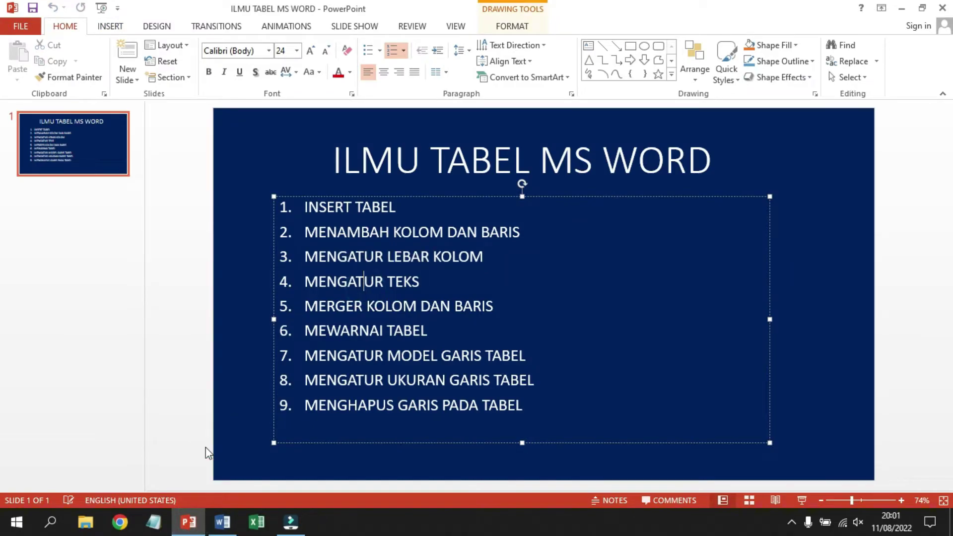
left_click(223, 522)
Heighten the topmost table's heading row to about 1.2 cm and center all its headings from NO to TTD horizontally
left_click_drag(359, 165, 358, 184)
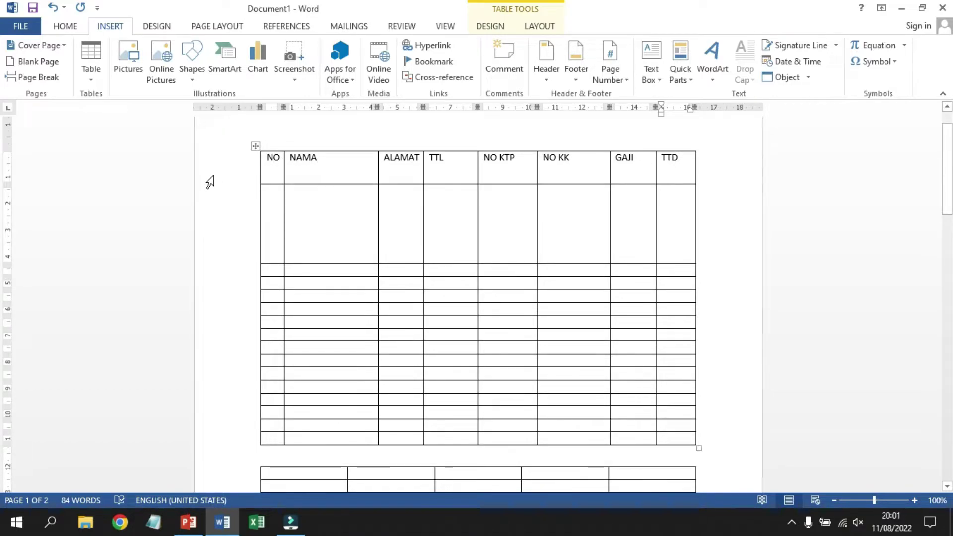
left_click(65, 25)
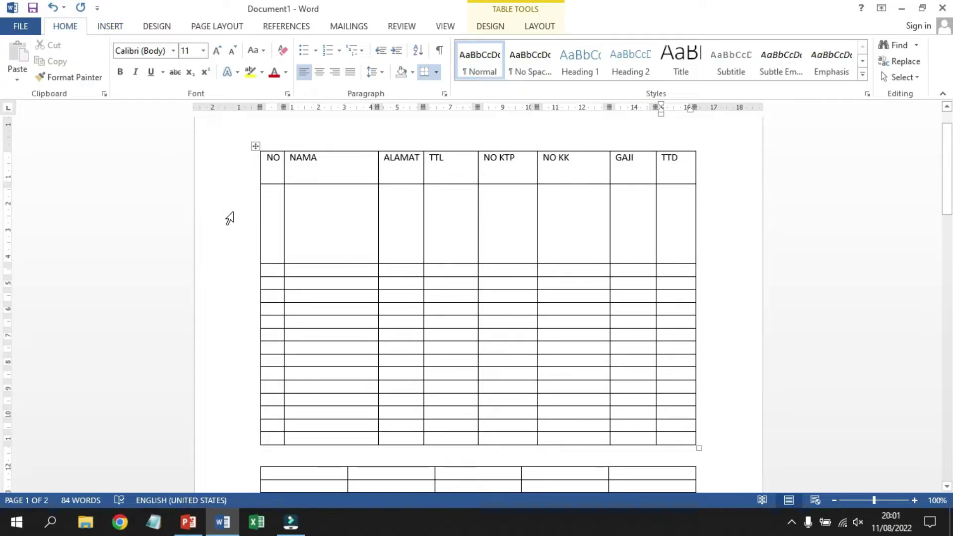
left_click_drag(272, 159, 664, 170)
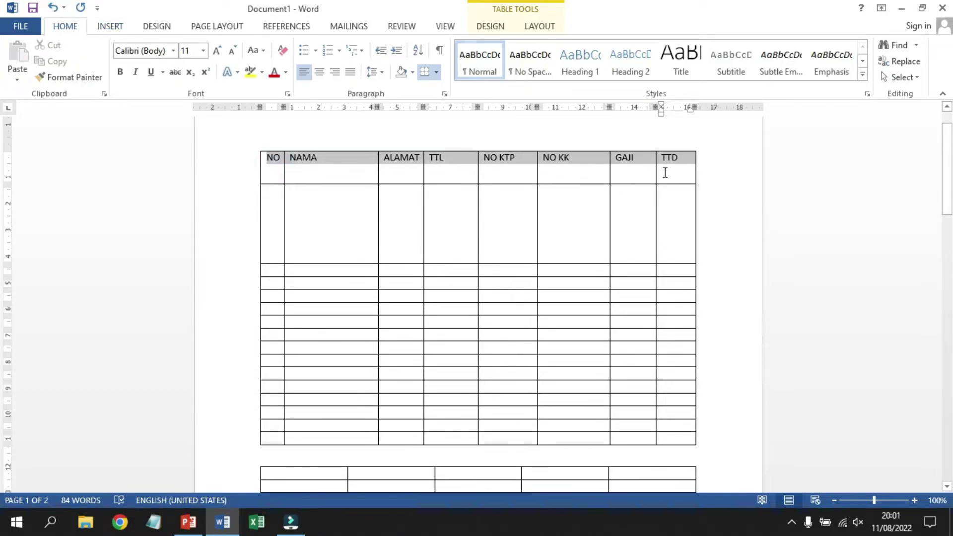
left_click(319, 75)
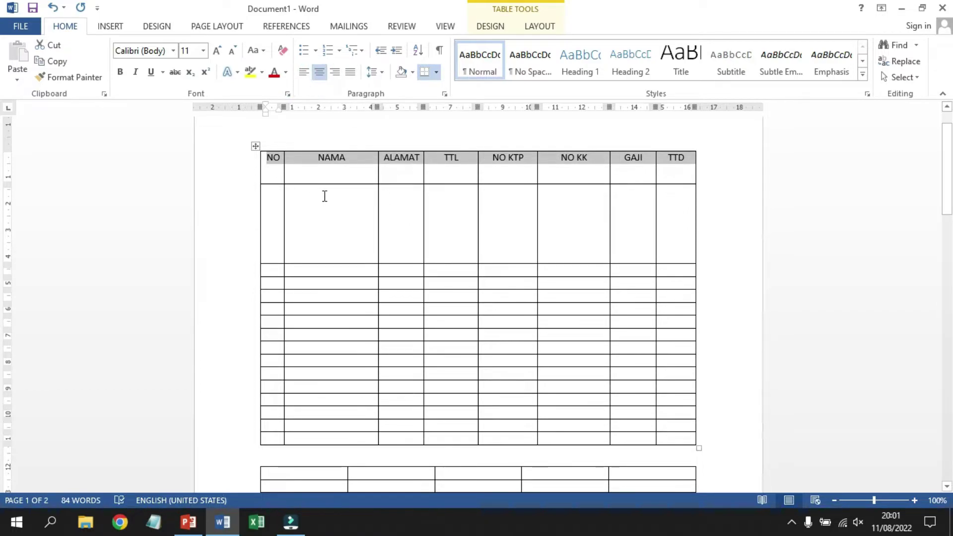
left_click(340, 202)
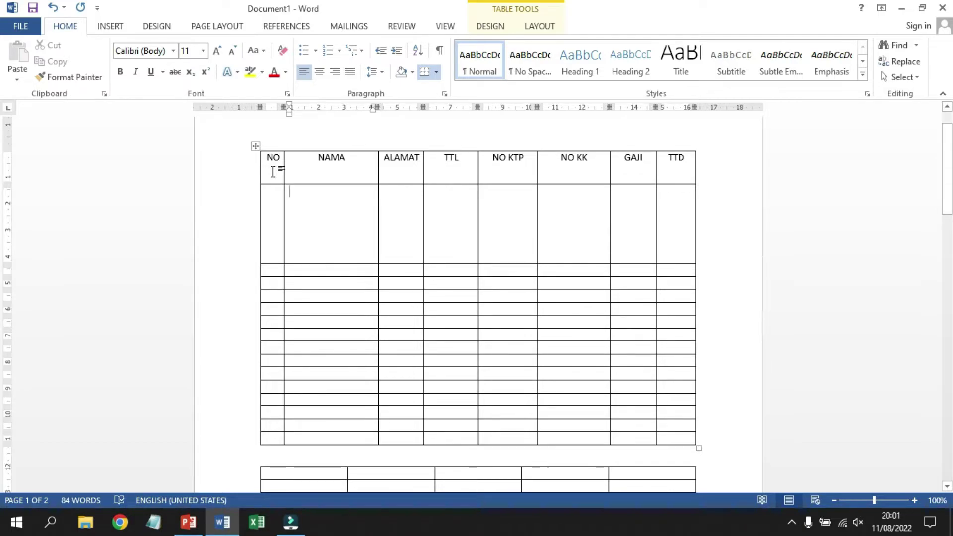
Set the vertical alignment of all heading row cells to Center in the table properties
left_click_drag(276, 169, 686, 161)
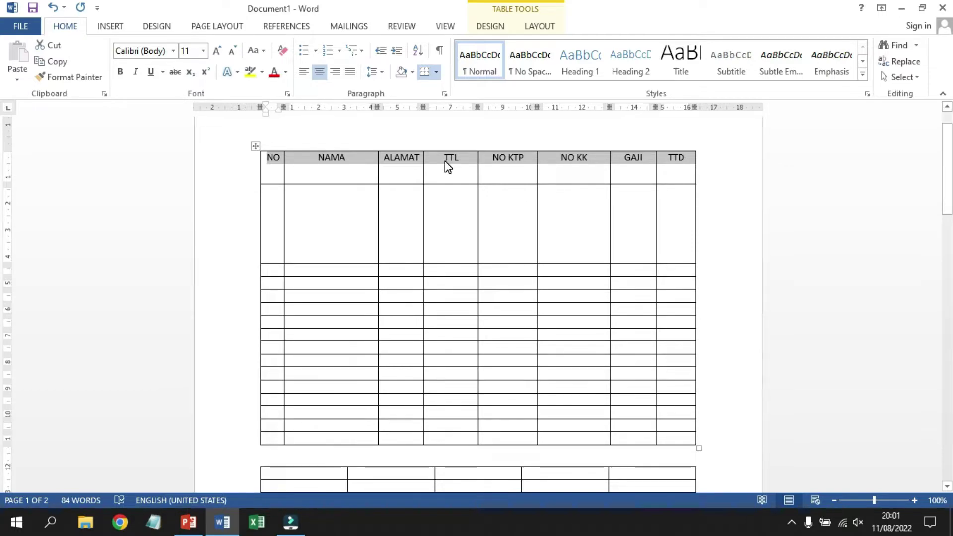
right_click(446, 166)
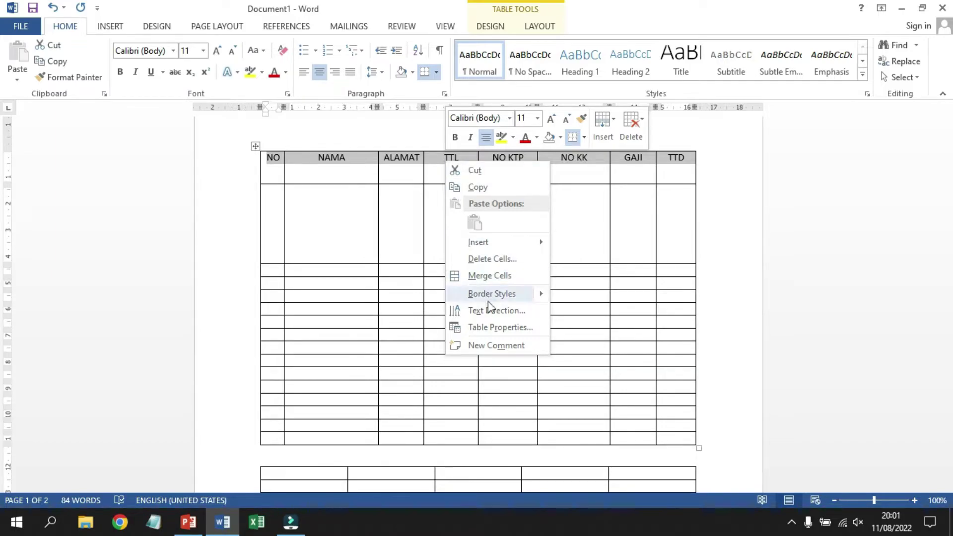
left_click(490, 327)
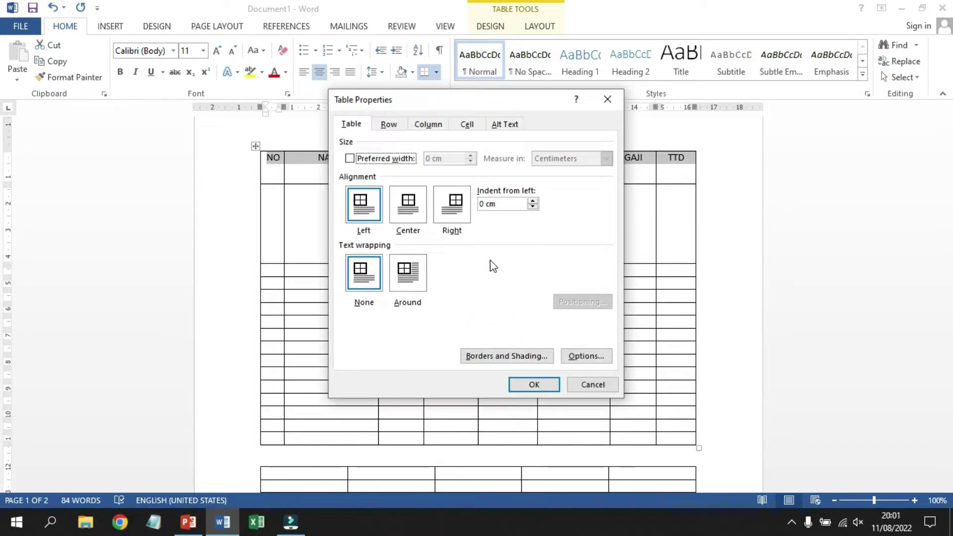
left_click(467, 124)
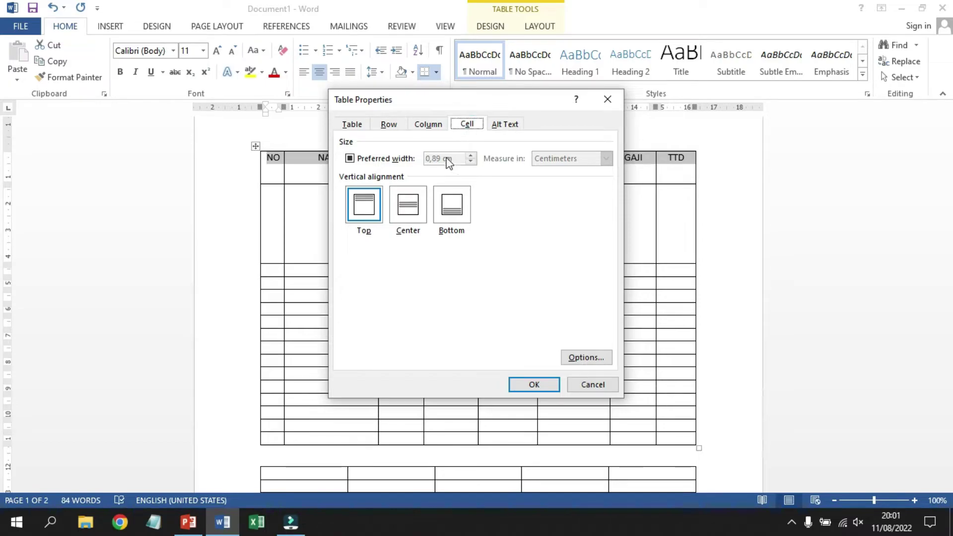
left_click(410, 217)
left_click(535, 385)
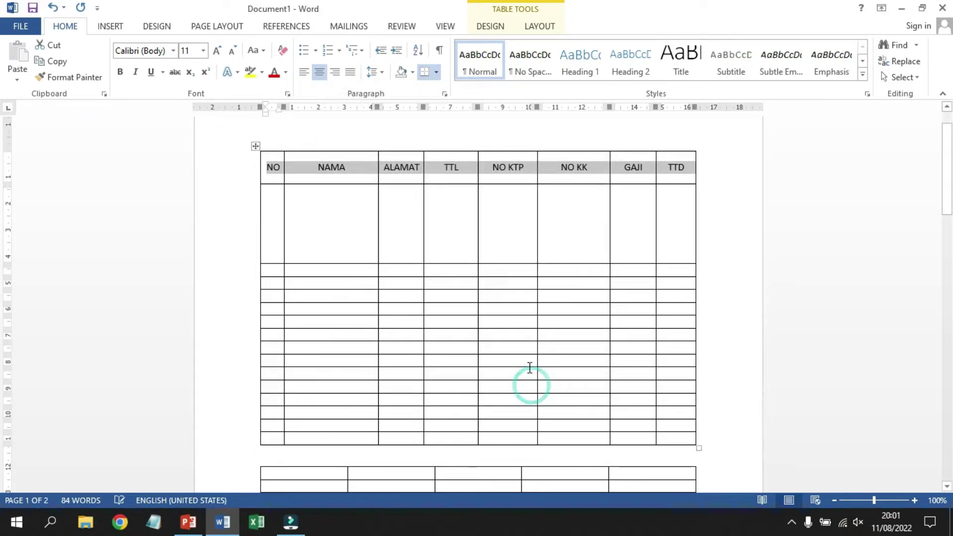
double_click(386, 168)
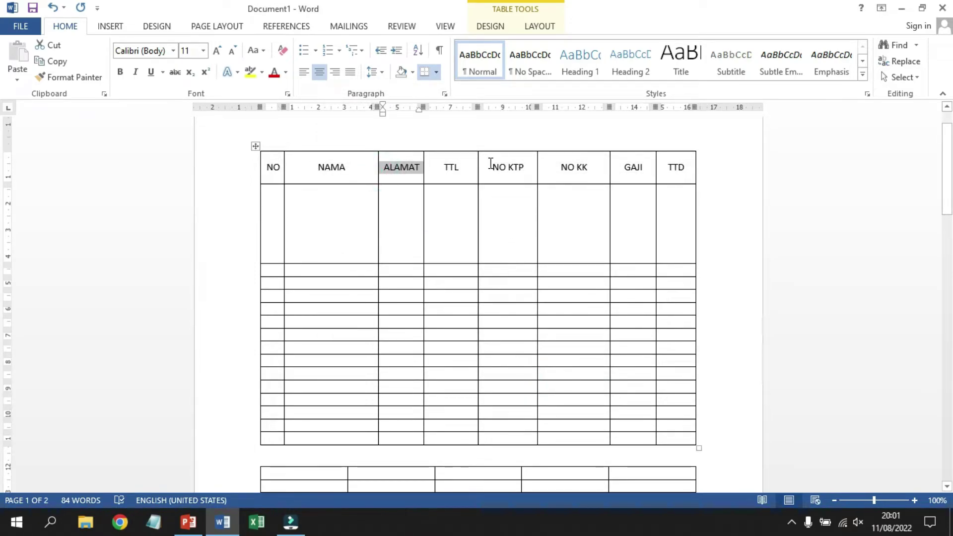
left_click(492, 165)
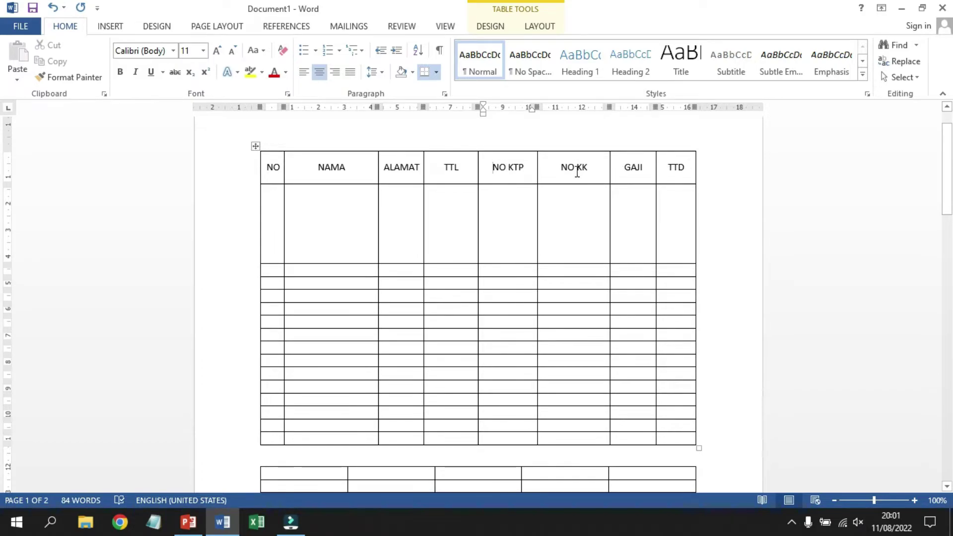
Switch to PowerPoint, highlight the outline topic "MERGER KOLOM DAN BARIS" and return to the Word document
left_click(189, 522)
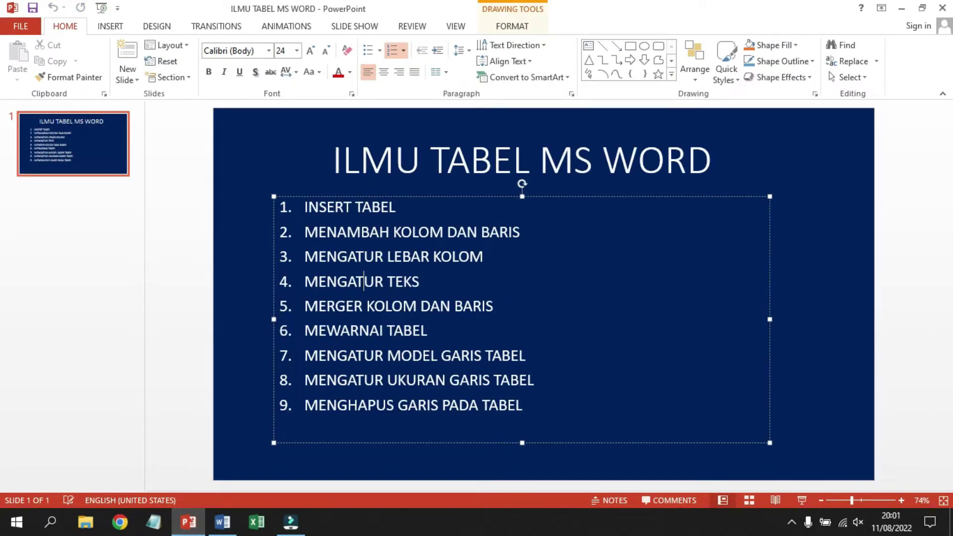
left_click_drag(319, 305, 497, 308)
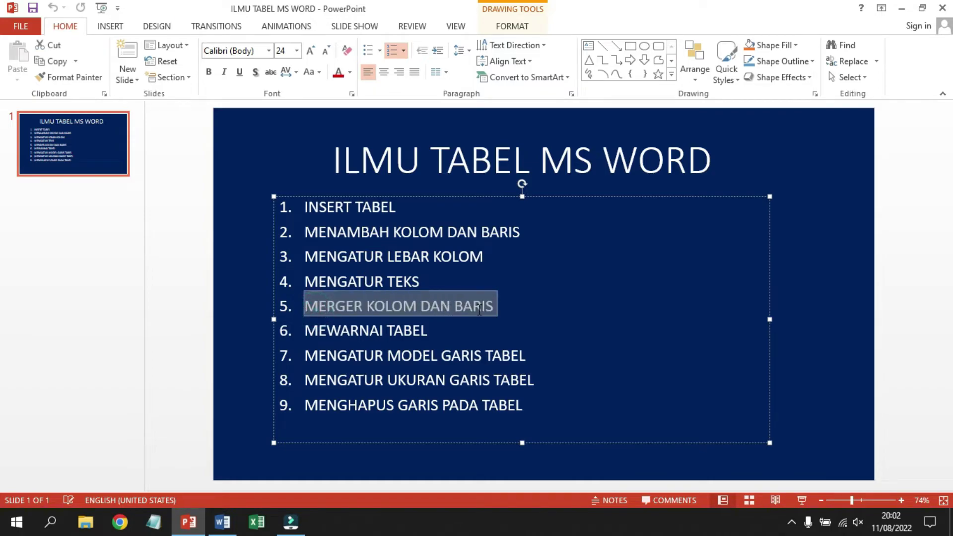
left_click(237, 526)
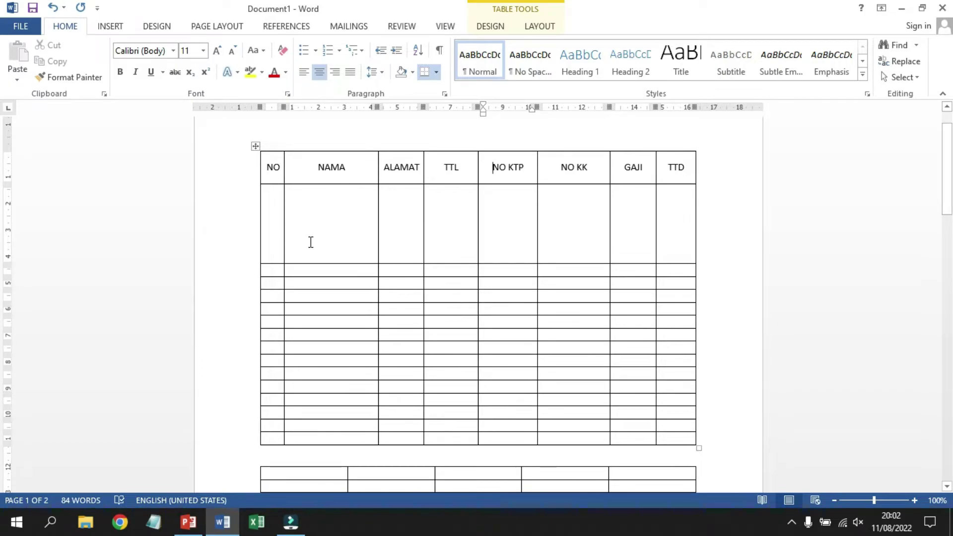
Merge the first two cells in the first row of the five-column table below the topmost one
scroll(311, 243, "down", 6)
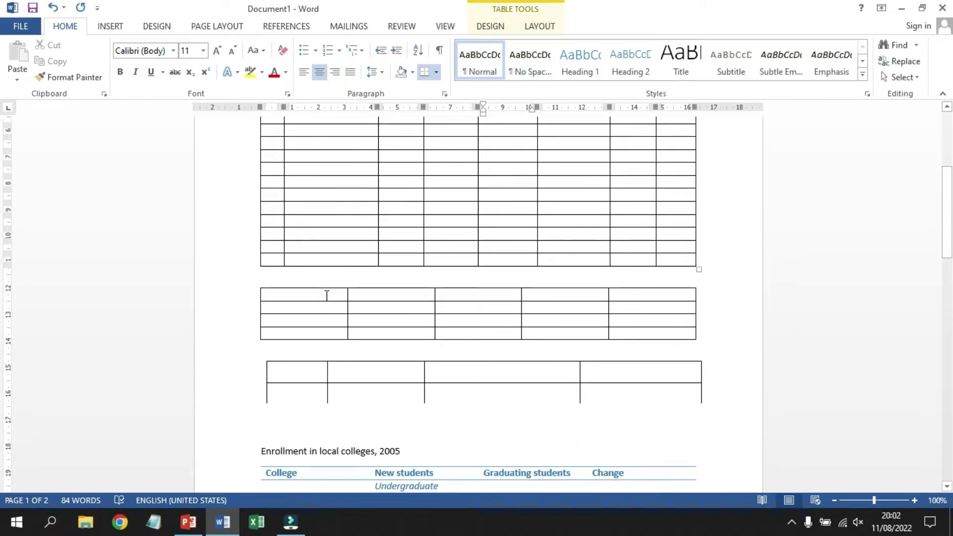
left_click_drag(326, 294, 360, 293)
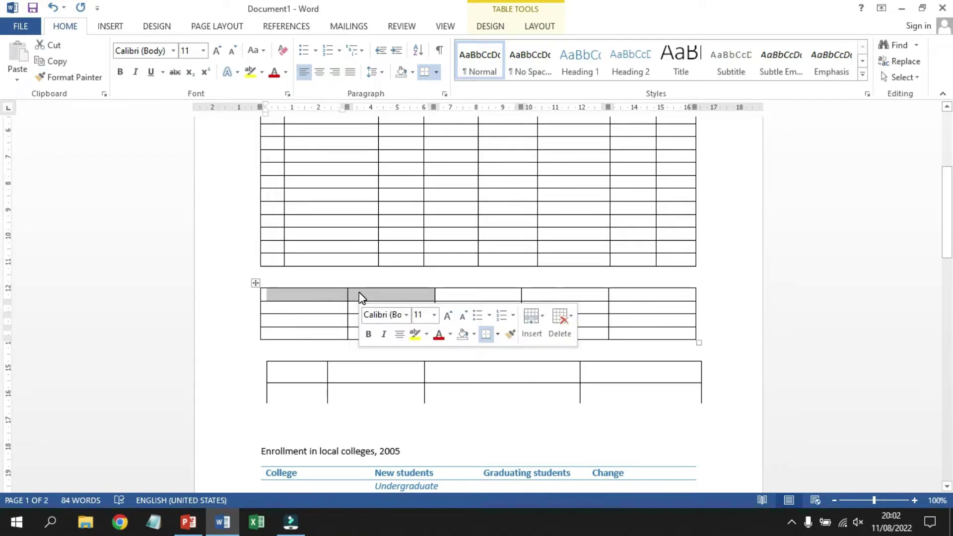
scroll(360, 293, "down", 3)
left_click(361, 292)
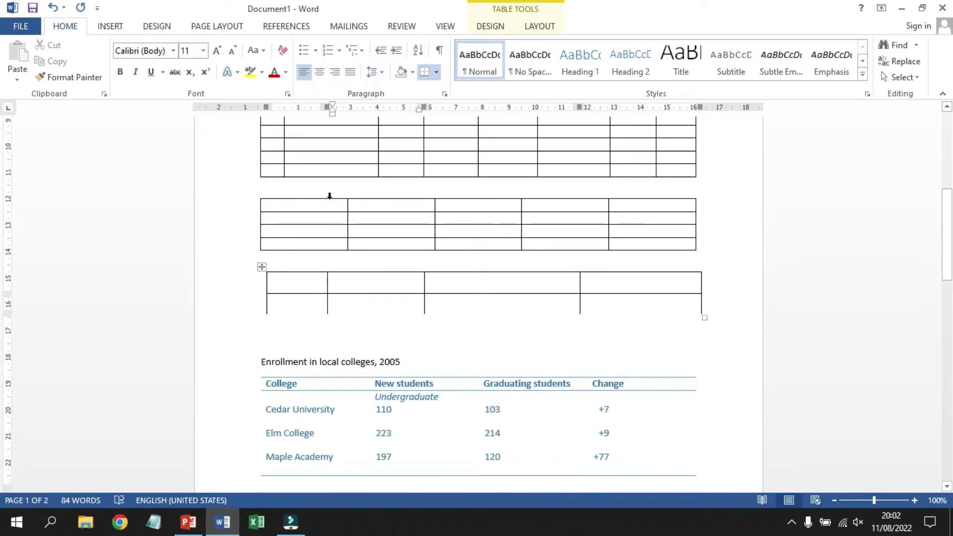
left_click(338, 205)
left_click_drag(368, 202, 357, 211)
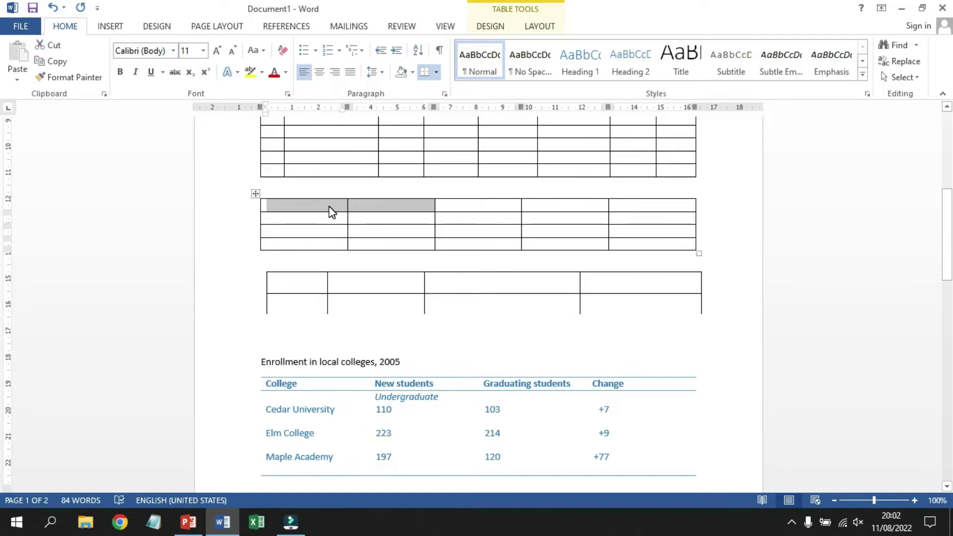
right_click(332, 211)
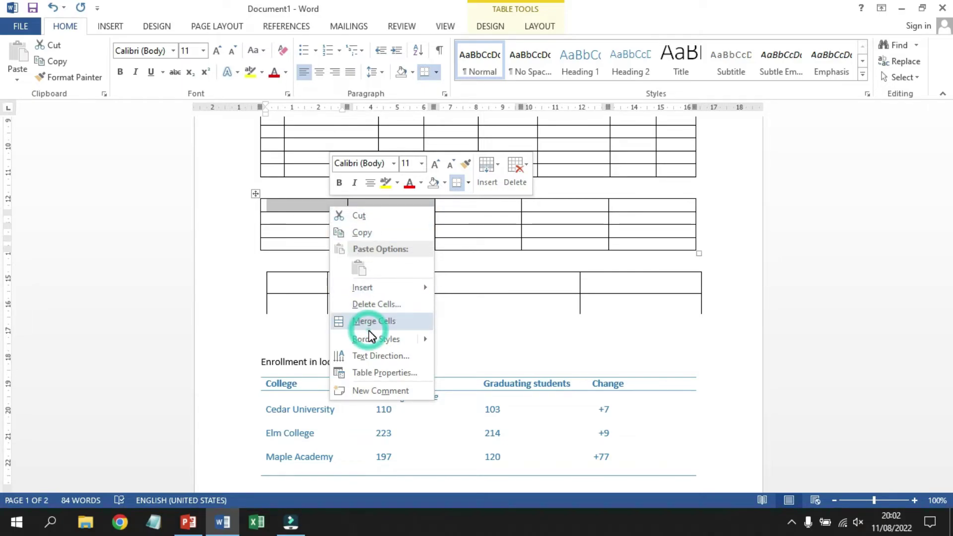
left_click(357, 320)
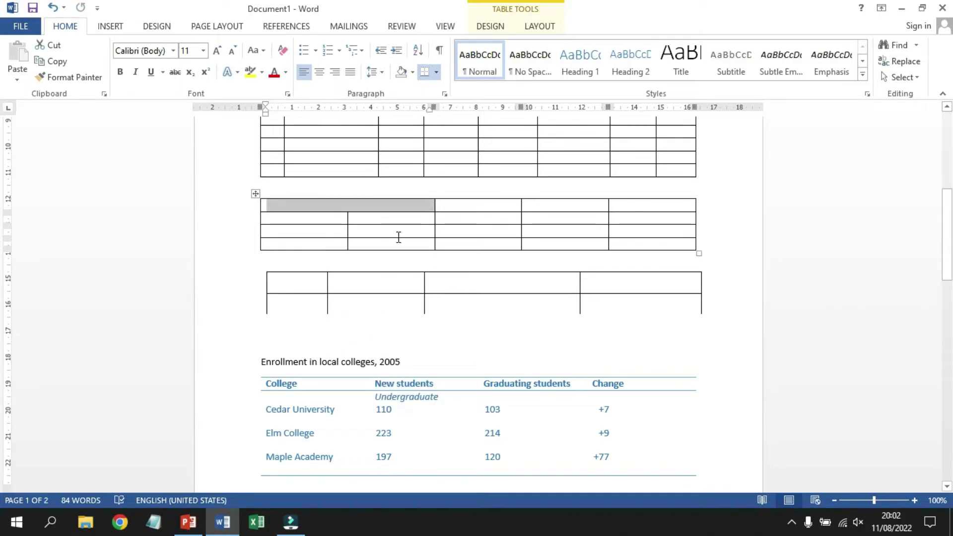
left_click(396, 234)
left_click(350, 205)
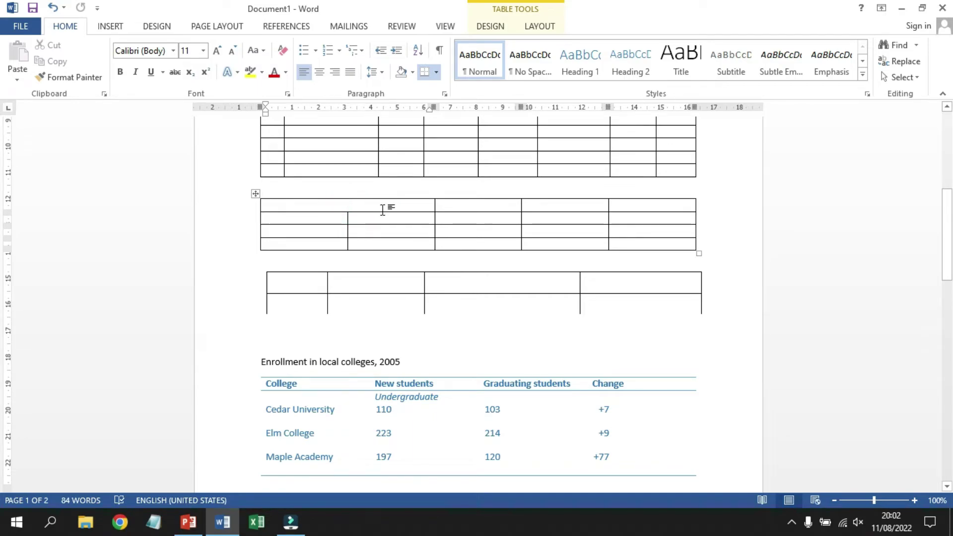
Merge the three cells beneath the merged heading cell in the first column of the five-column table
left_click_drag(325, 218, 332, 247)
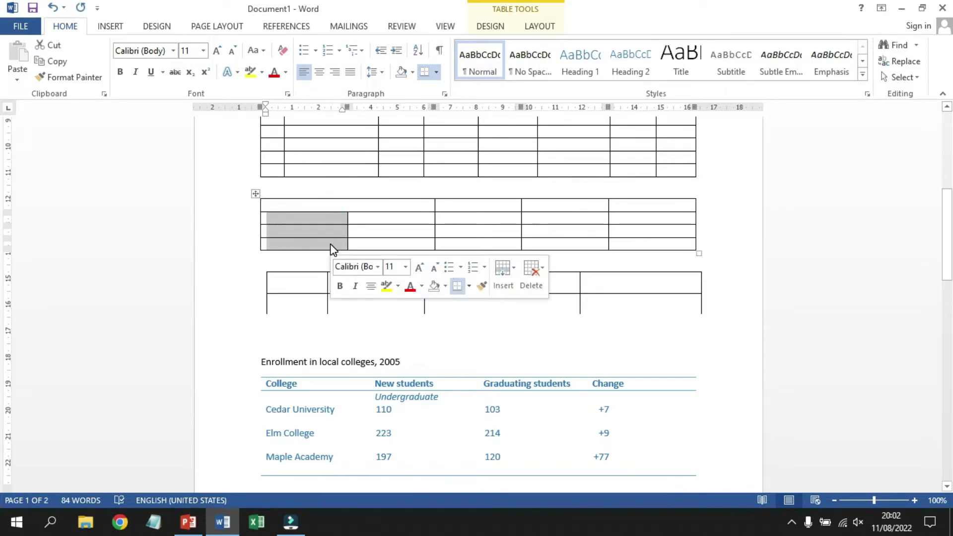
right_click(331, 246)
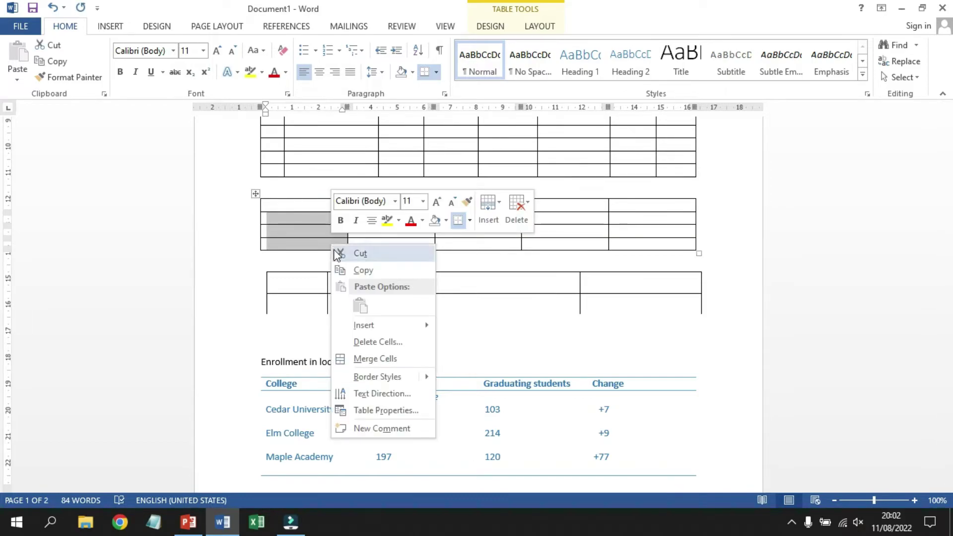
left_click(368, 362)
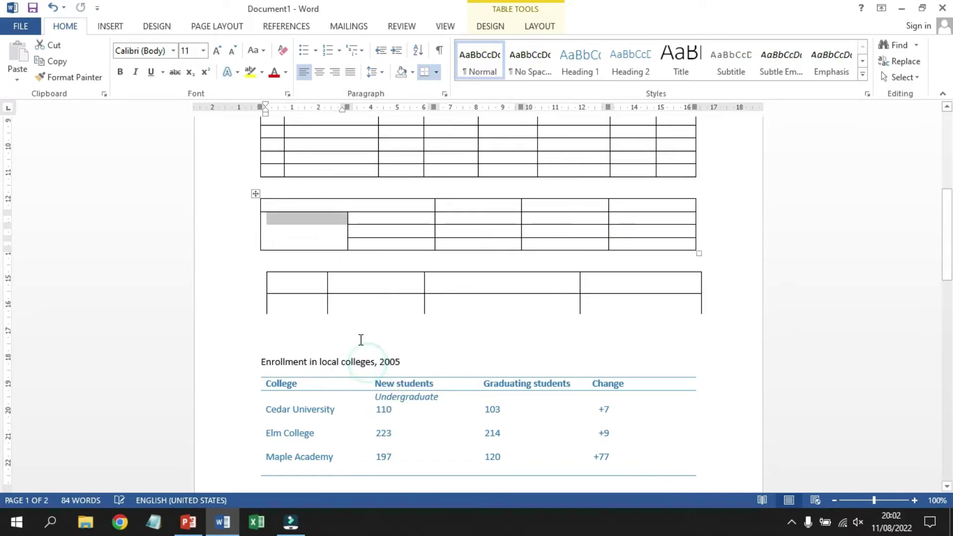
left_click(325, 219)
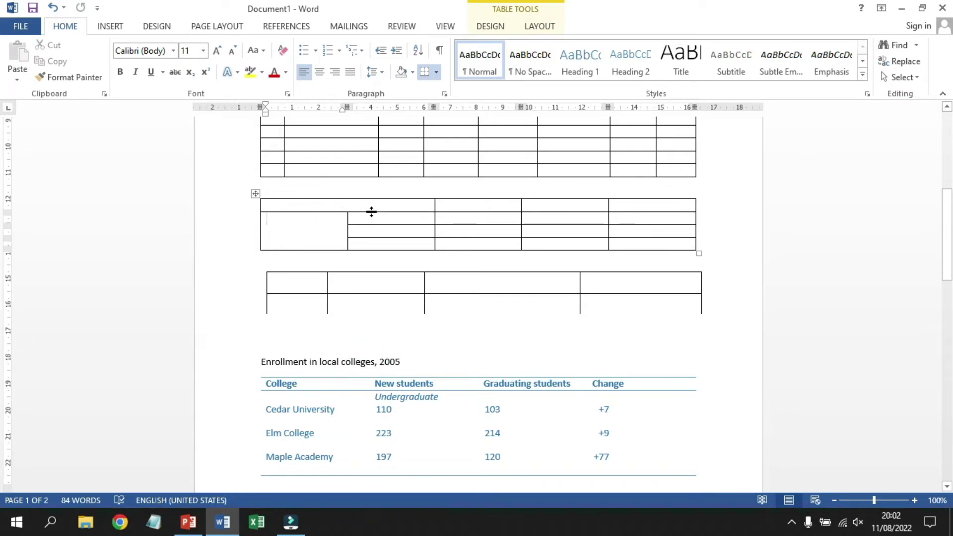
Switch to PowerPoint, highlight the outline topic "MEWARNAI TABEL" and return to the Word document
scroll(380, 212, "up", 5)
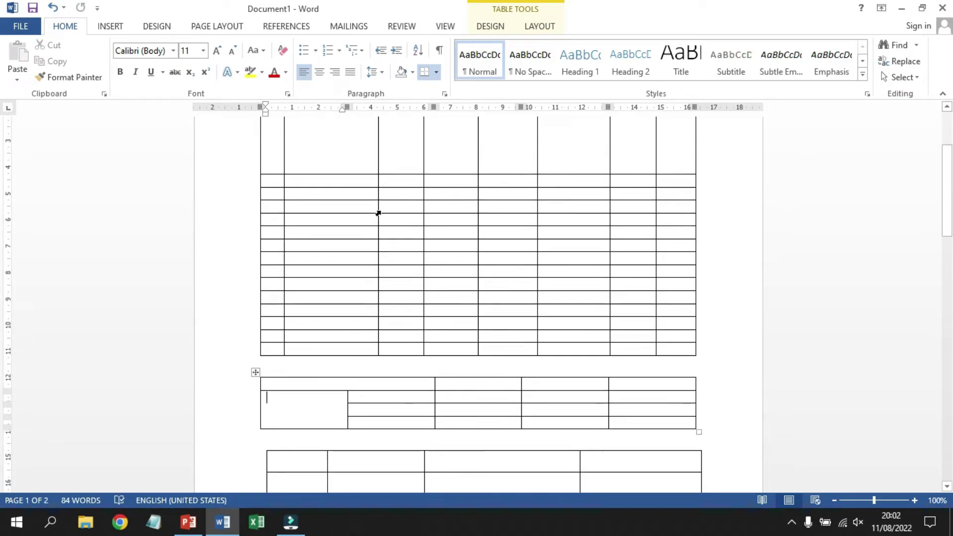
left_click(189, 522)
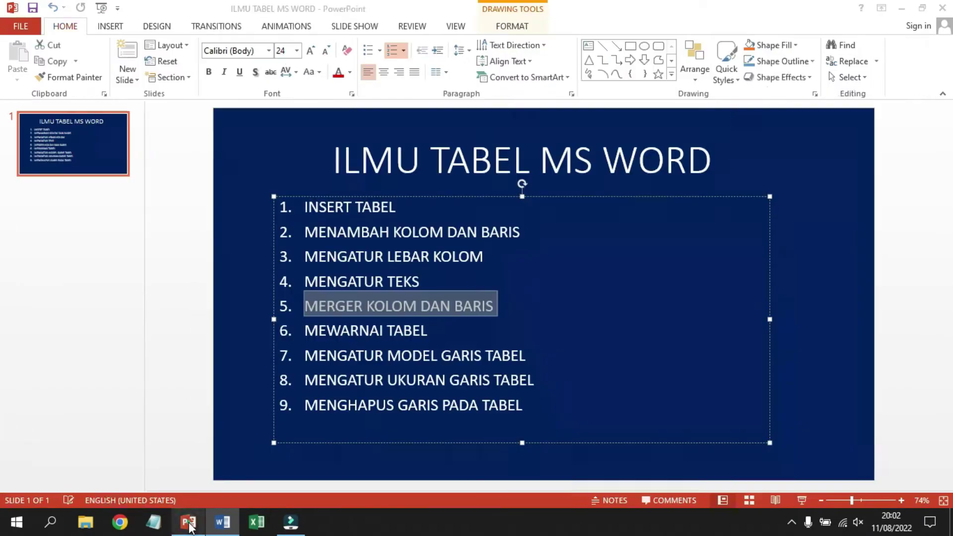
left_click_drag(305, 330, 430, 331)
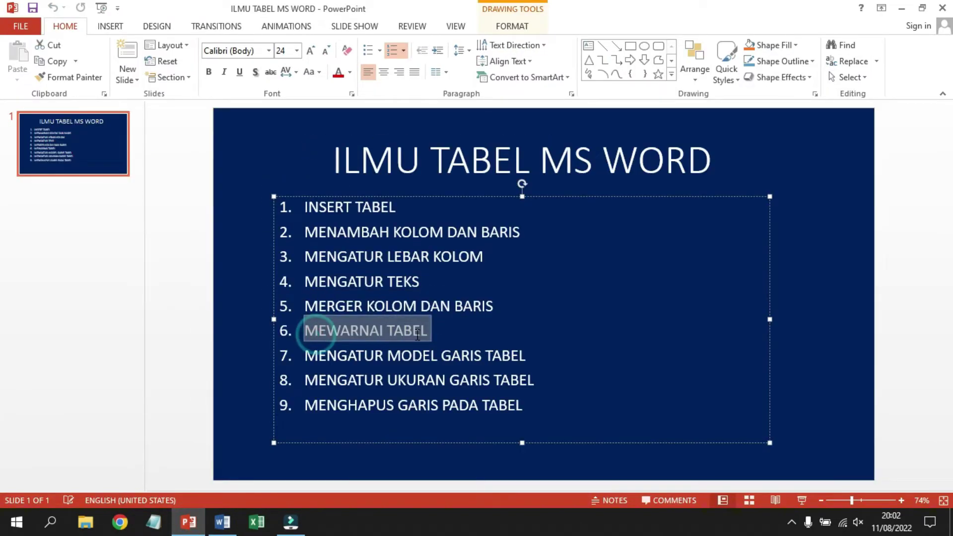
left_click(220, 526)
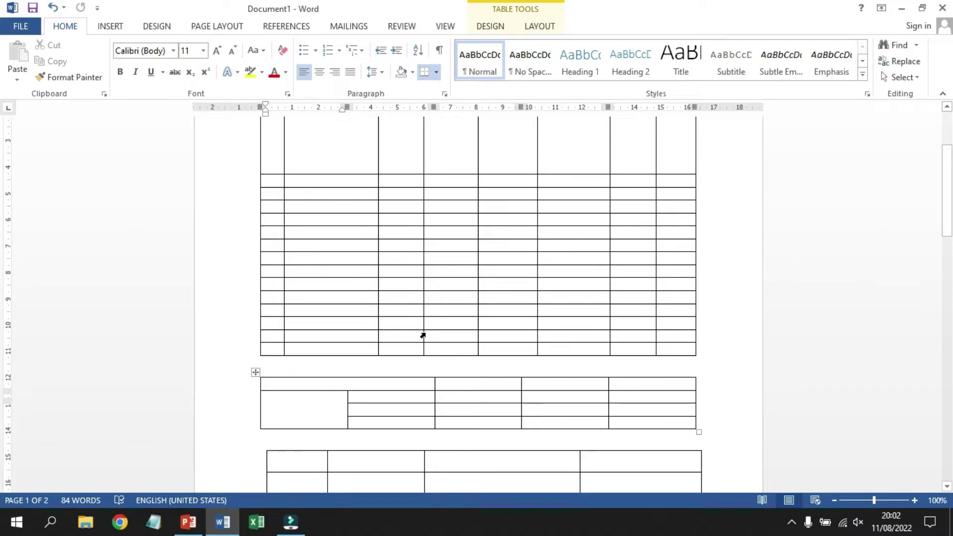
Shade the header row of the topmost table, from NO to TTD, dark gray
scroll(440, 323, "up", 5)
left_click_drag(439, 307, 436, 247)
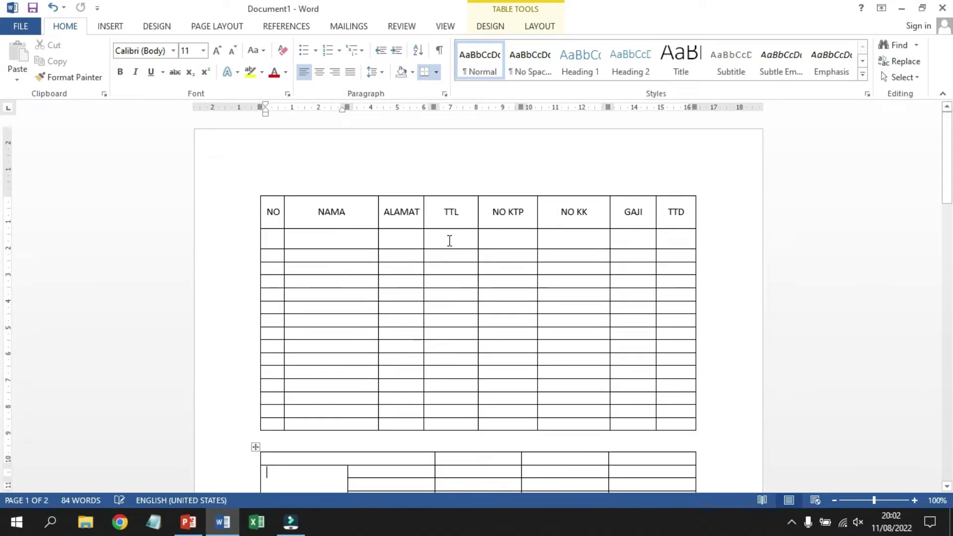
left_click(271, 212)
left_click_drag(270, 212, 679, 209)
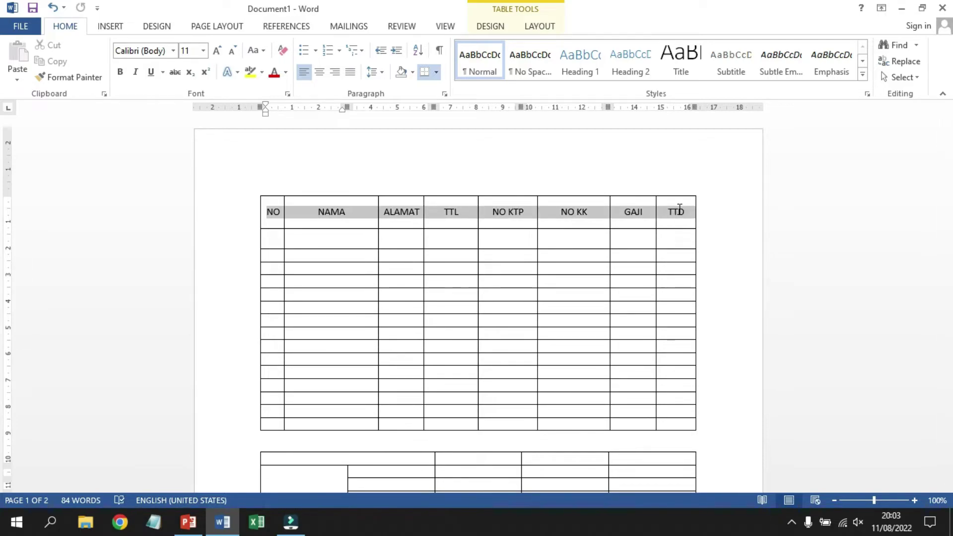
left_click_drag(680, 209, 679, 209)
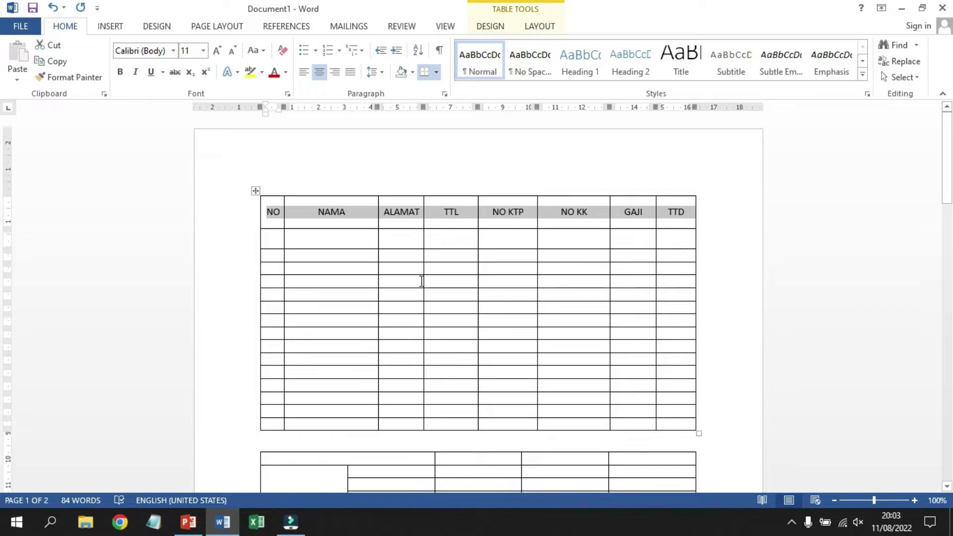
left_click(414, 74)
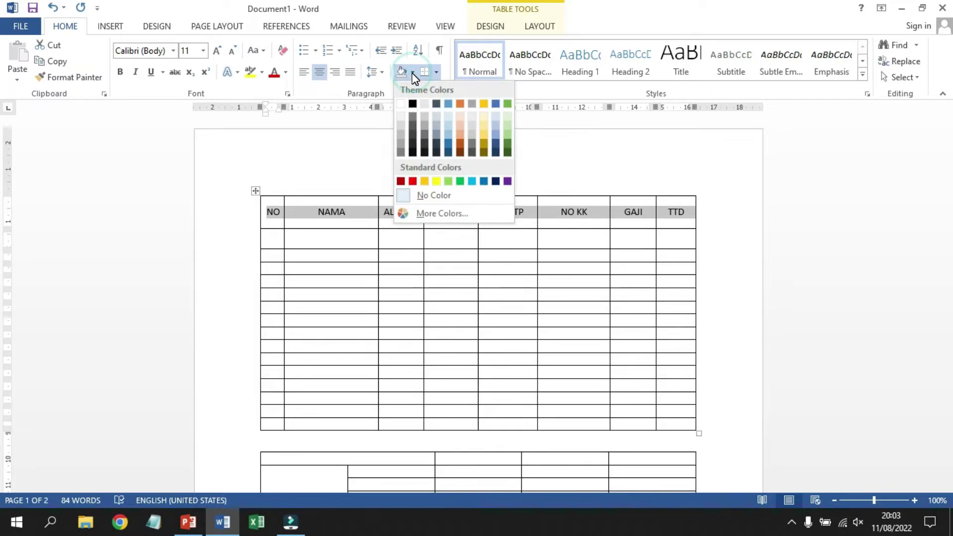
left_click(401, 144)
left_click(402, 213)
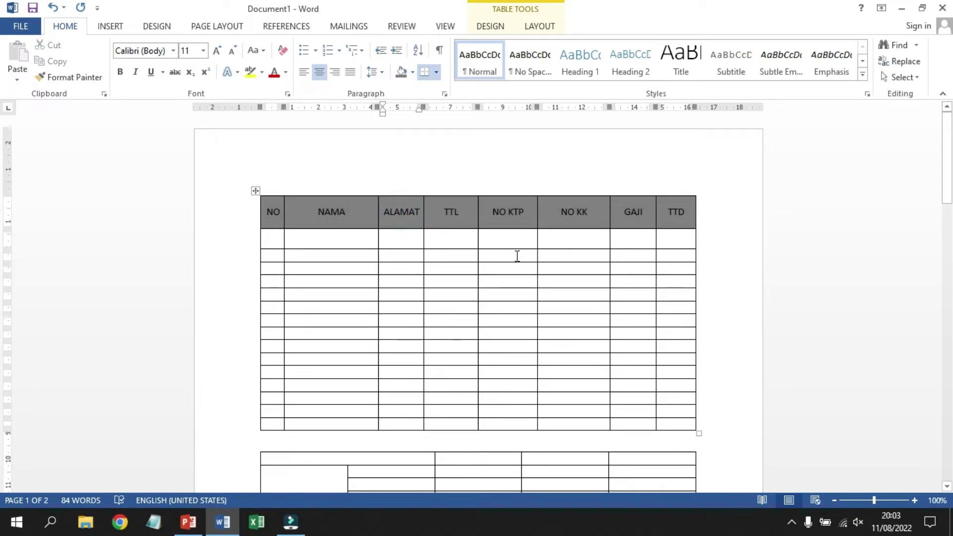
Apply the blue banded grid table style with a solid blue header to the entire topmost table
left_click(256, 190)
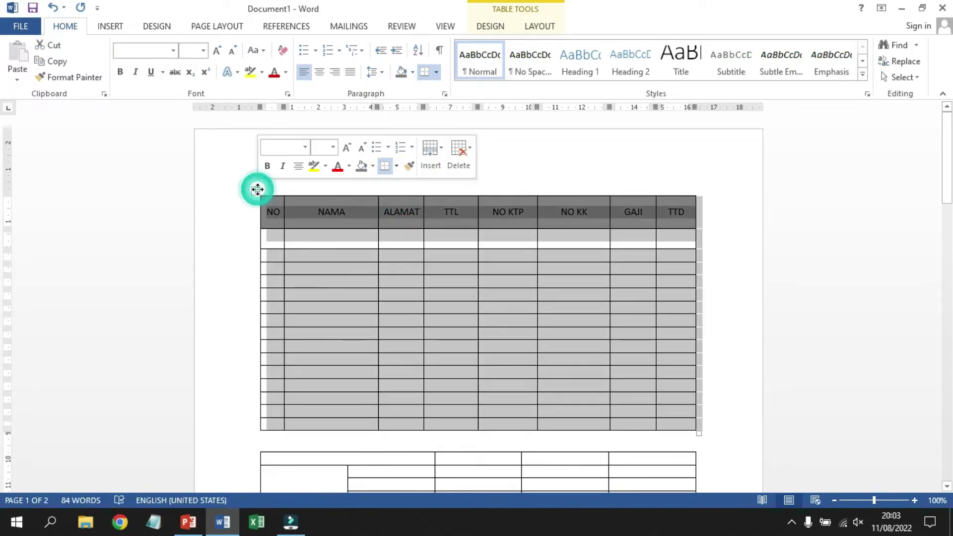
left_click(529, 25)
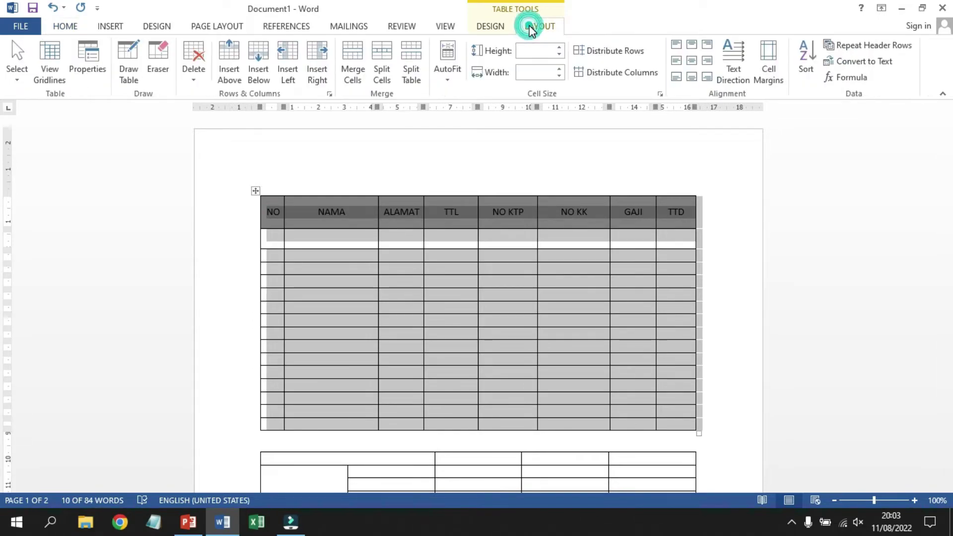
left_click(493, 27)
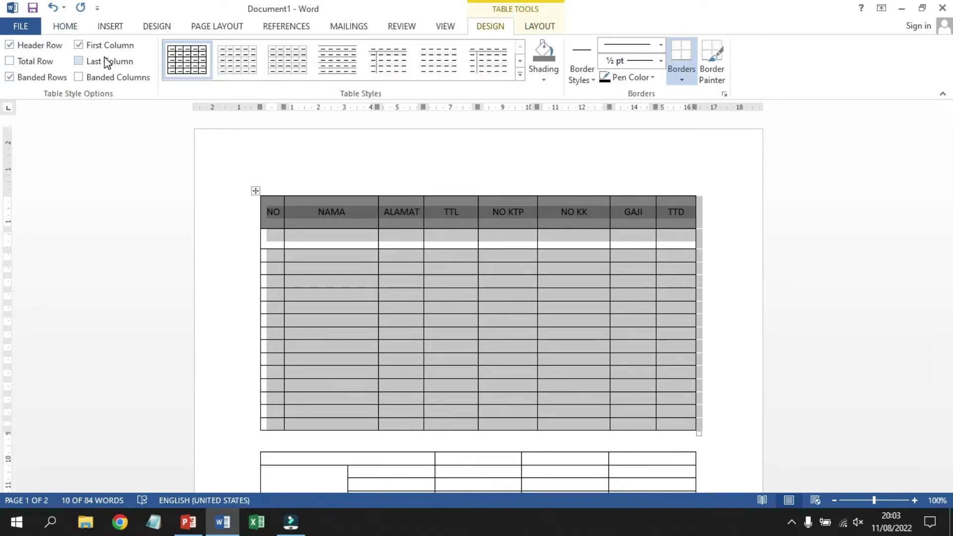
left_click(520, 74)
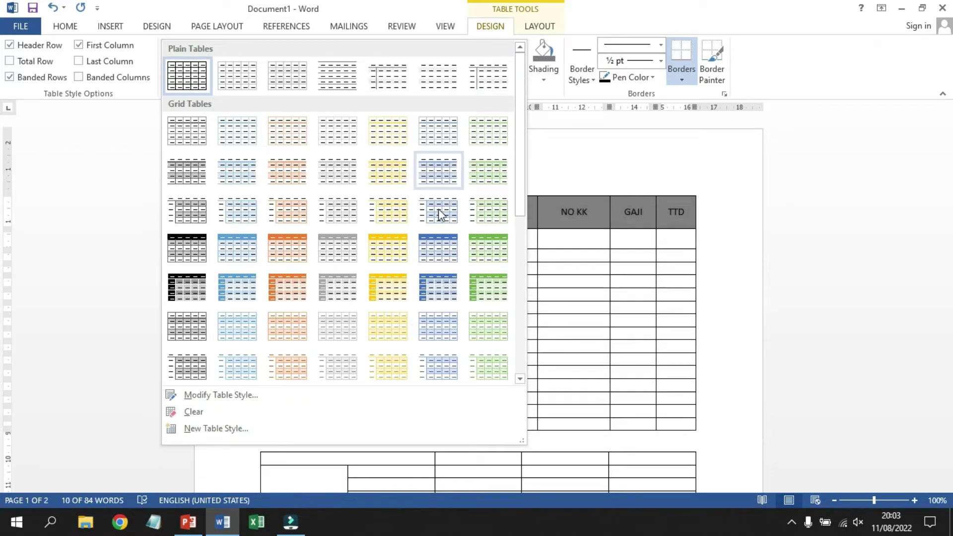
left_click(432, 253)
left_click(435, 162)
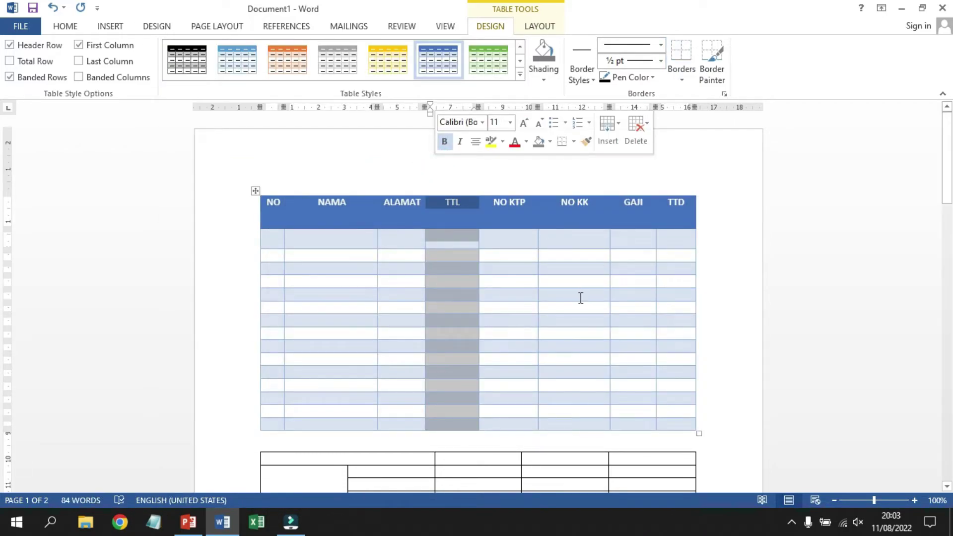
left_click(562, 272)
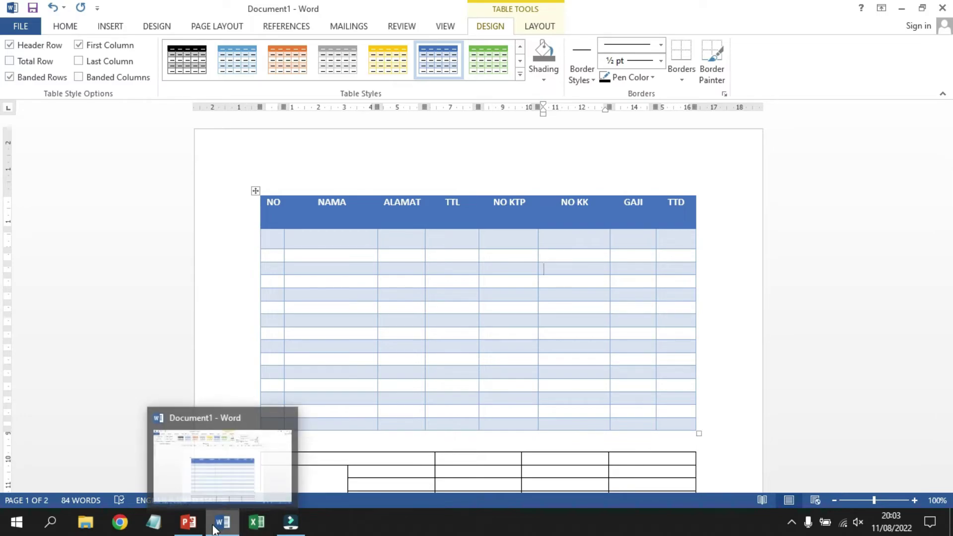
Switch to PowerPoint, highlight text around the outline topic "MENGATUR MODEL GARIS TABEL" and return to the Word document
left_click(188, 523)
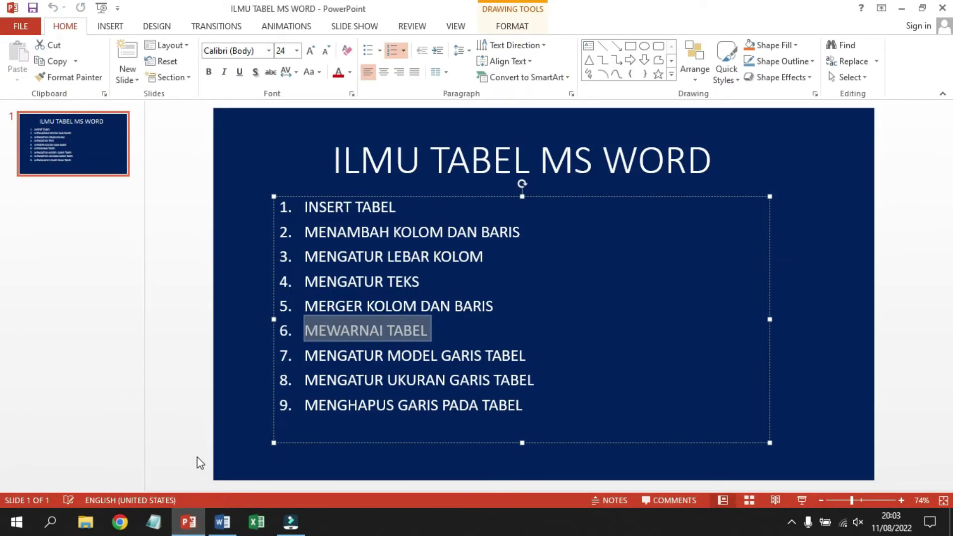
left_click_drag(374, 369, 469, 355)
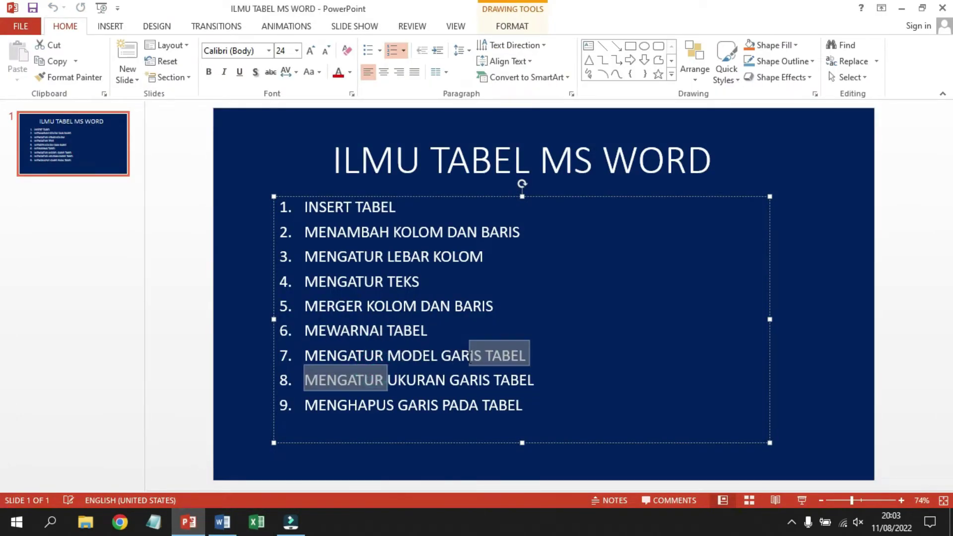
left_click(235, 523)
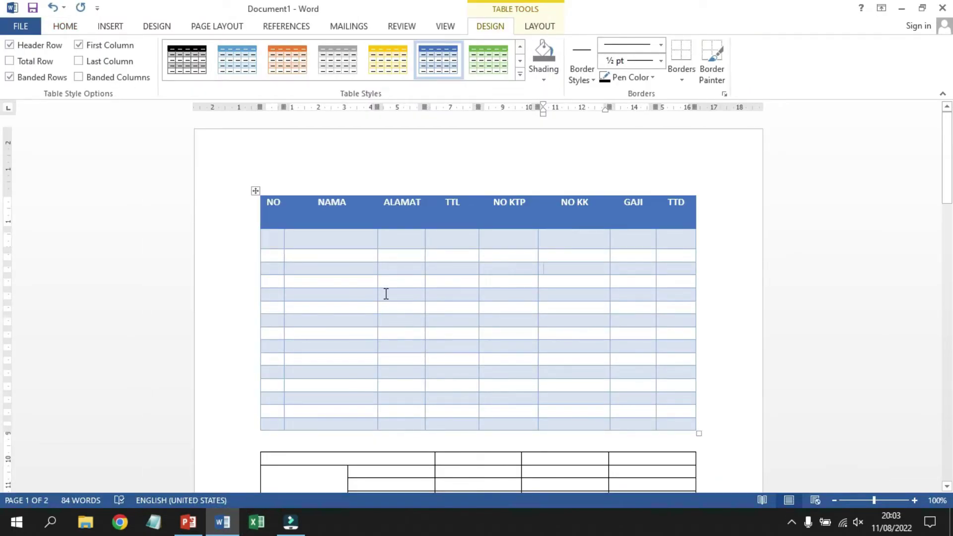
Undo the blue table style applied to the topmost table
left_click(53, 8)
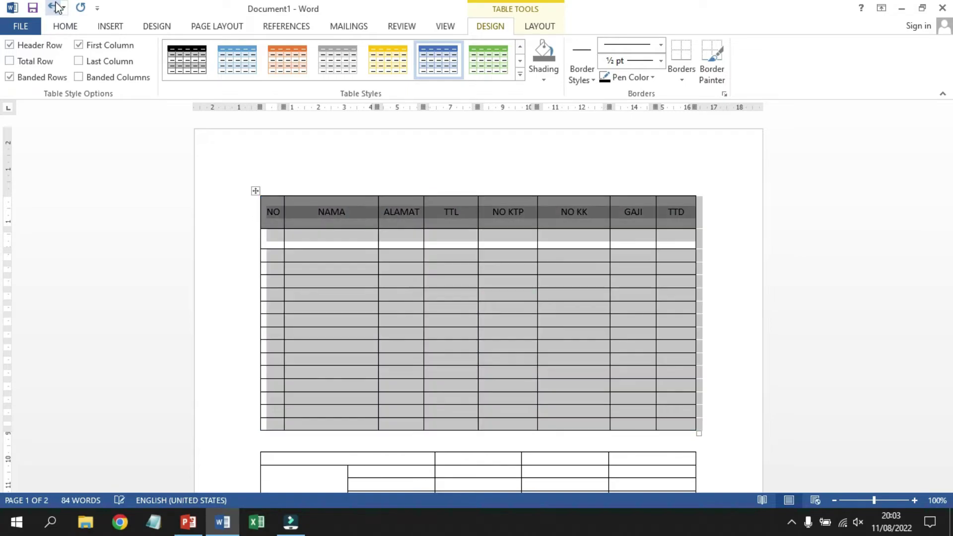
left_click(368, 174)
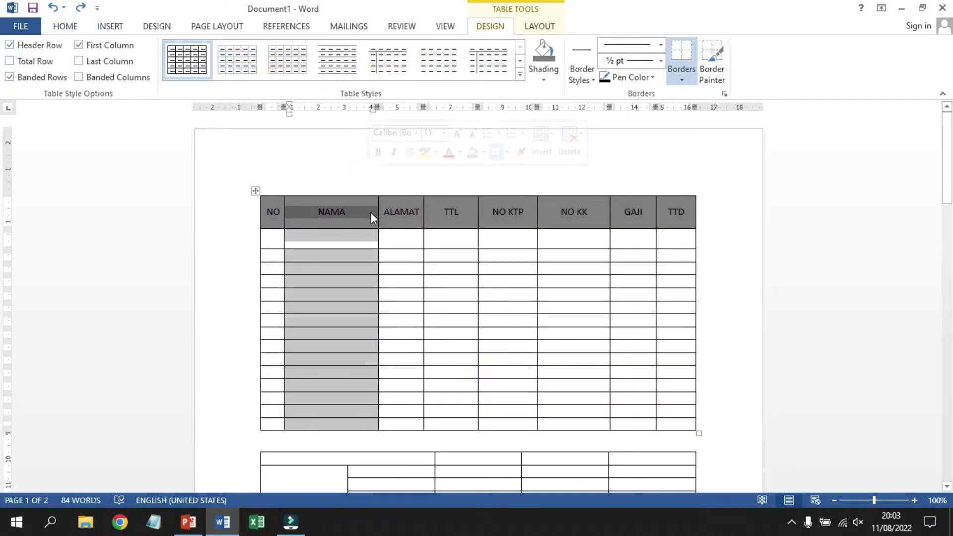
left_click(308, 234)
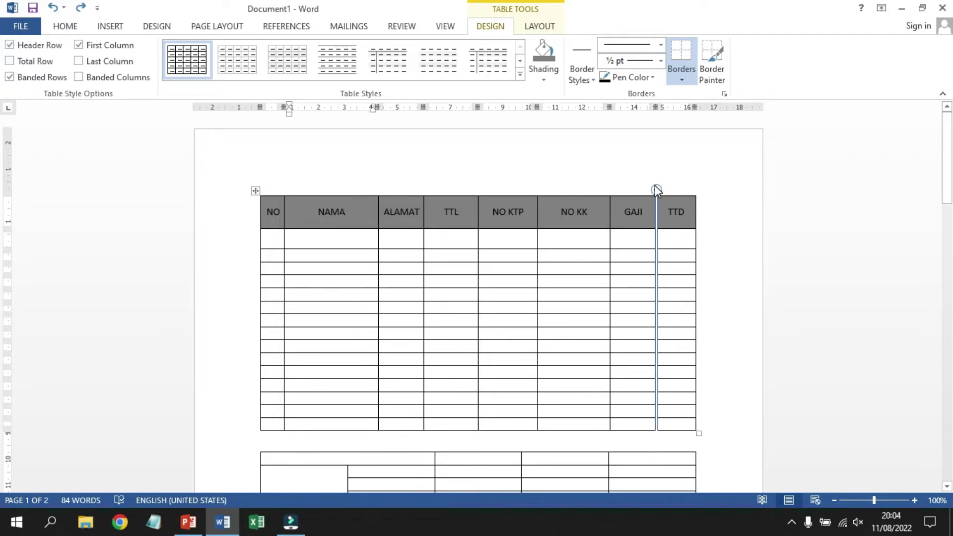
Paint a double-line border along the upper edge of the topmost table's header row with the Border Painter
left_click(662, 45)
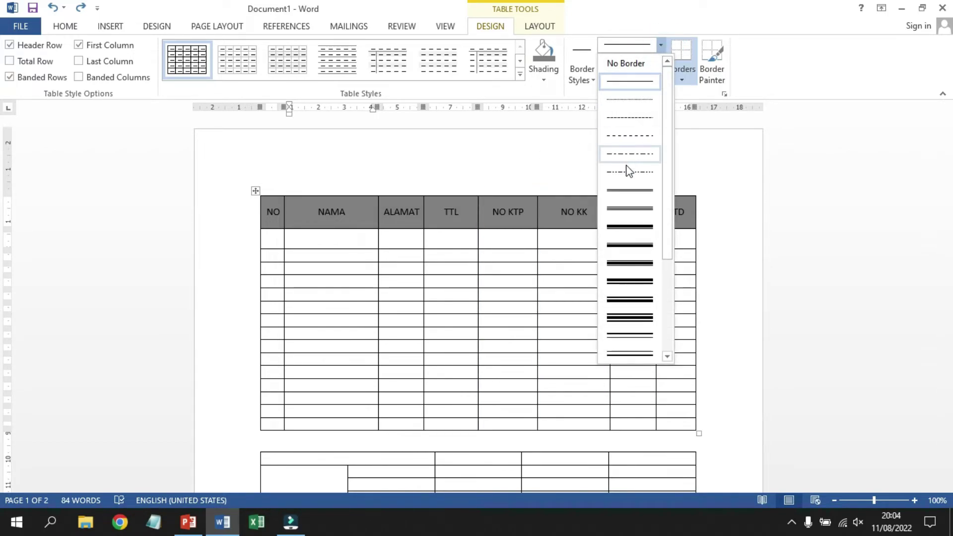
left_click(624, 191)
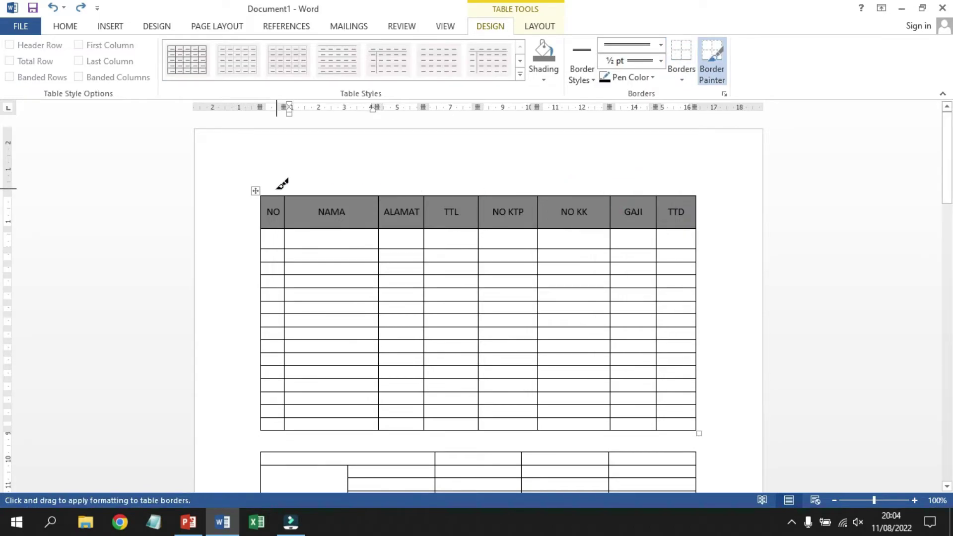
left_click_drag(270, 197, 693, 198)
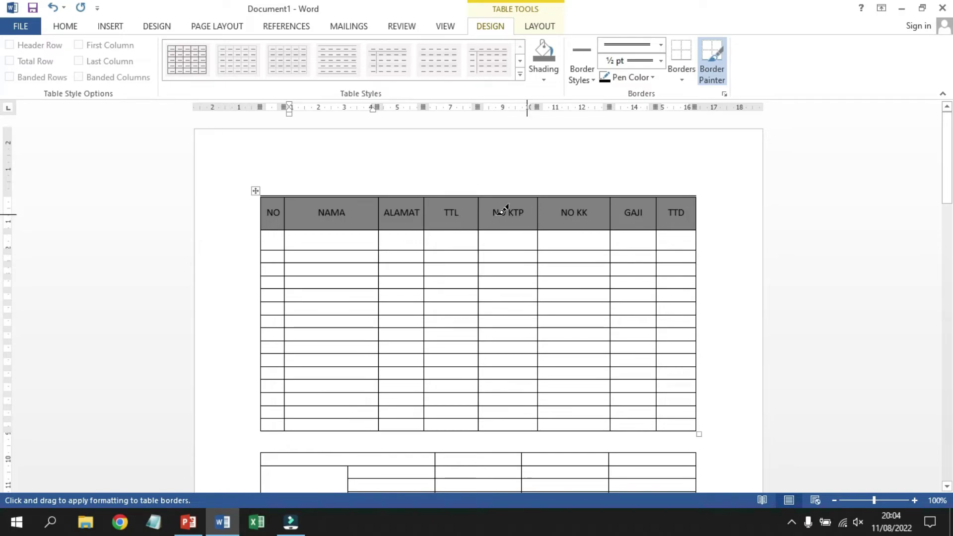
scroll(542, 219, "up", 11)
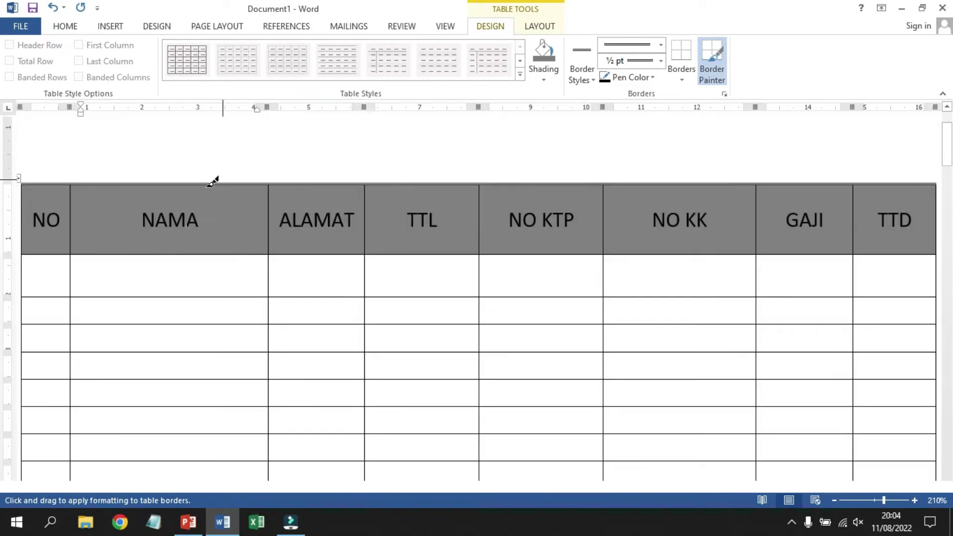
key("Escape")
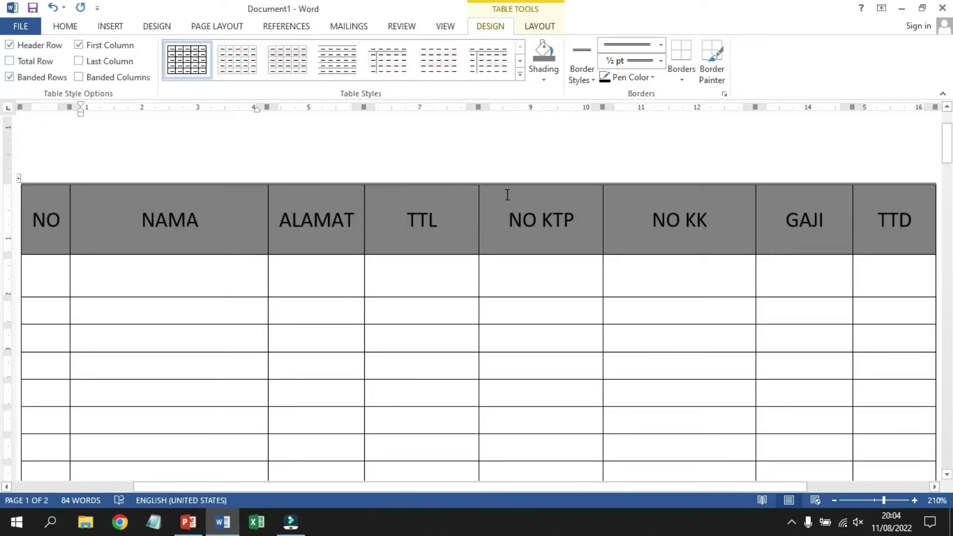
Paint dashed borders beneath the first three body rows and down both sides of the ALAMAT column, below the header
scroll(457, 209, "down", 8)
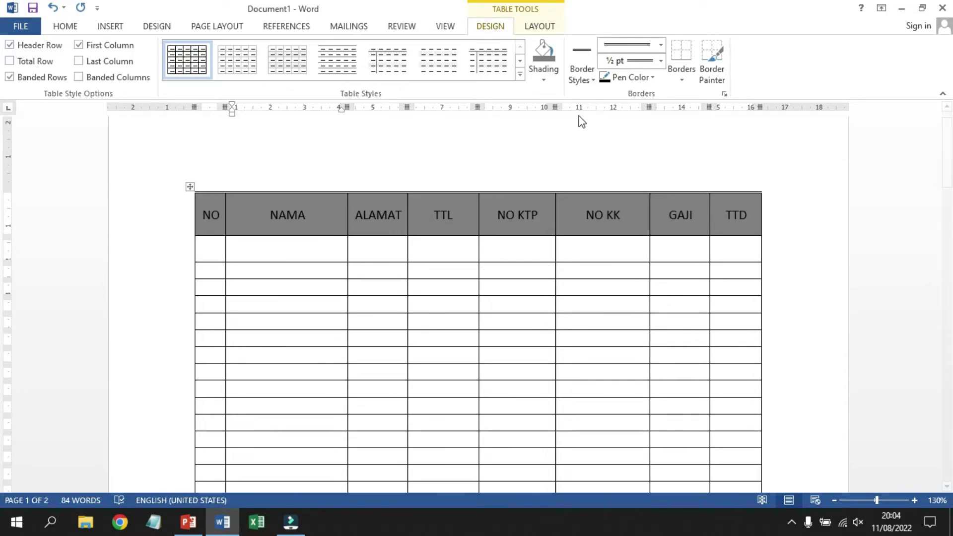
left_click(660, 45)
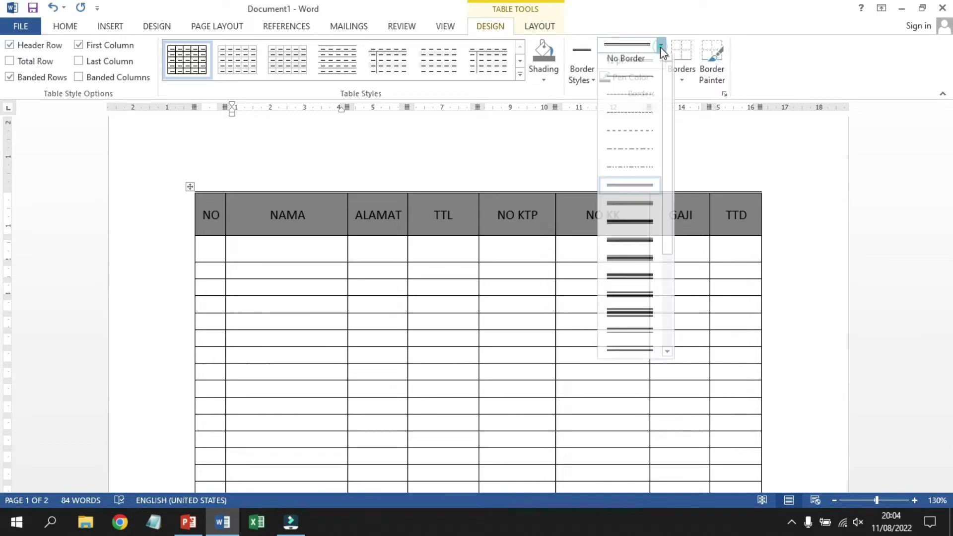
left_click(641, 103)
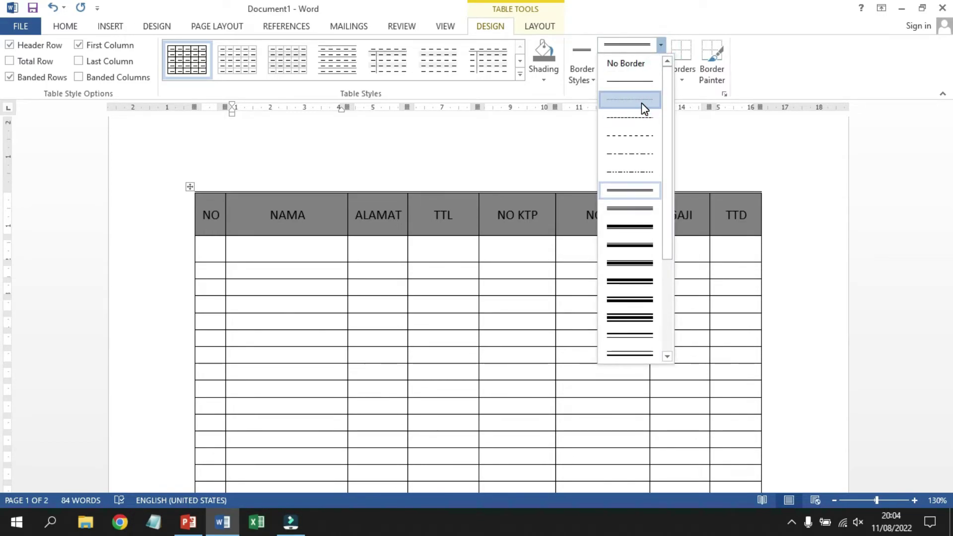
left_click(641, 135)
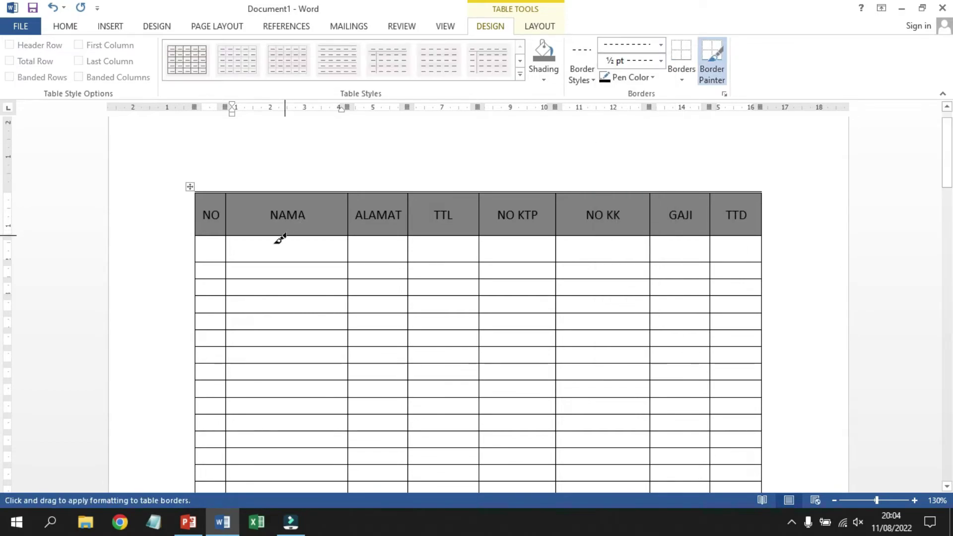
mouse_move(209, 260)
left_mouse_down()
mouse_move(692, 252)
mouse_move(732, 260)
left_mouse_up()
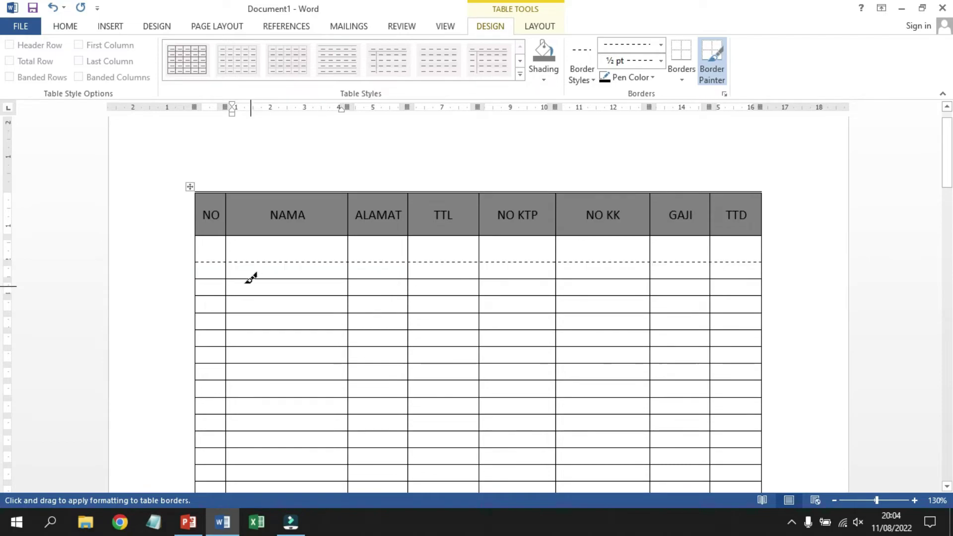
left_click_drag(214, 275, 749, 269)
left_click_drag(213, 294, 740, 288)
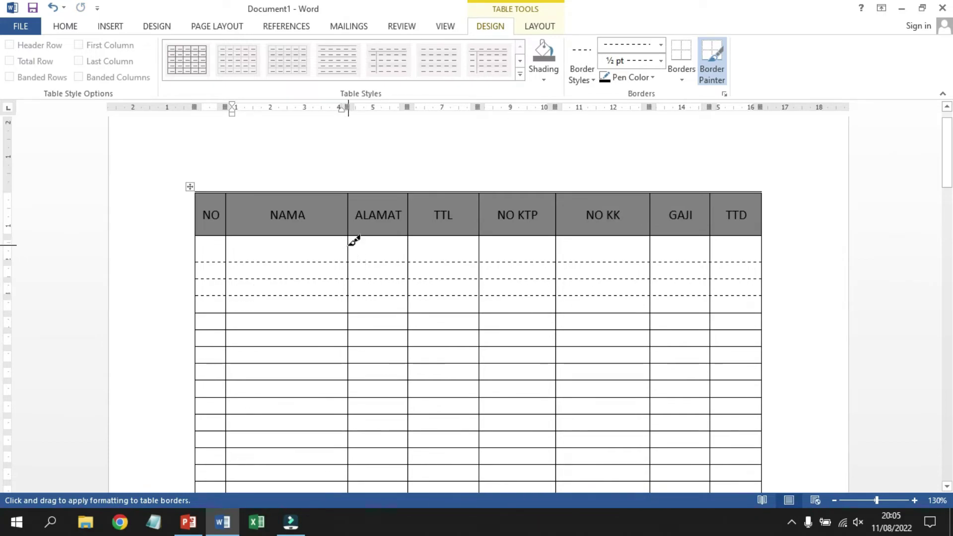
left_click_drag(349, 243, 344, 457)
left_click_drag(407, 245, 407, 449)
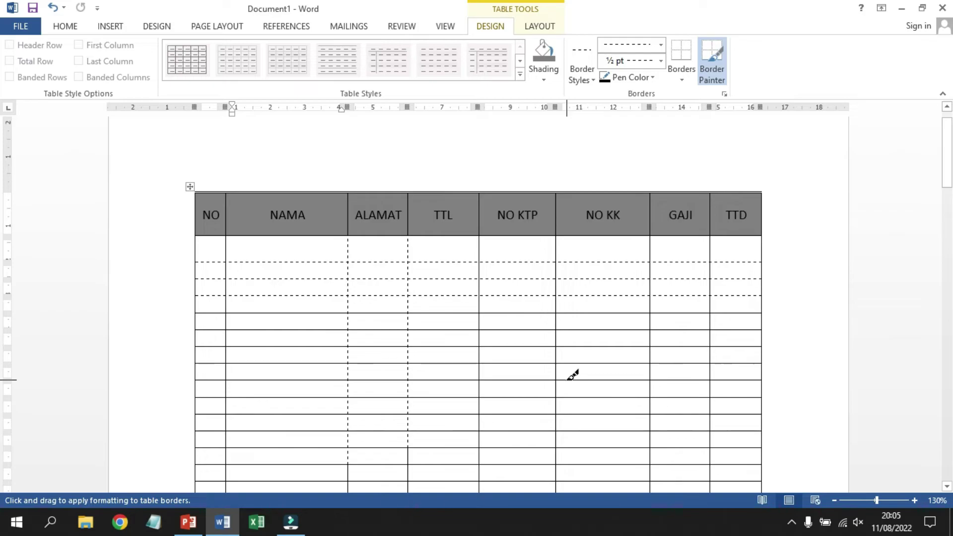
Check the topic outline in PowerPoint, return to the Word document and stop painting borders
left_click(179, 533)
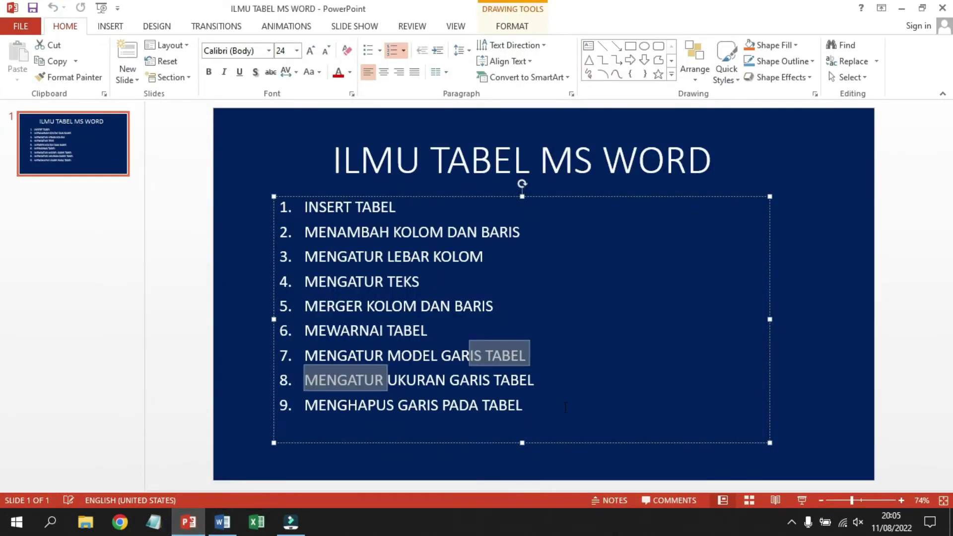
left_click(222, 525)
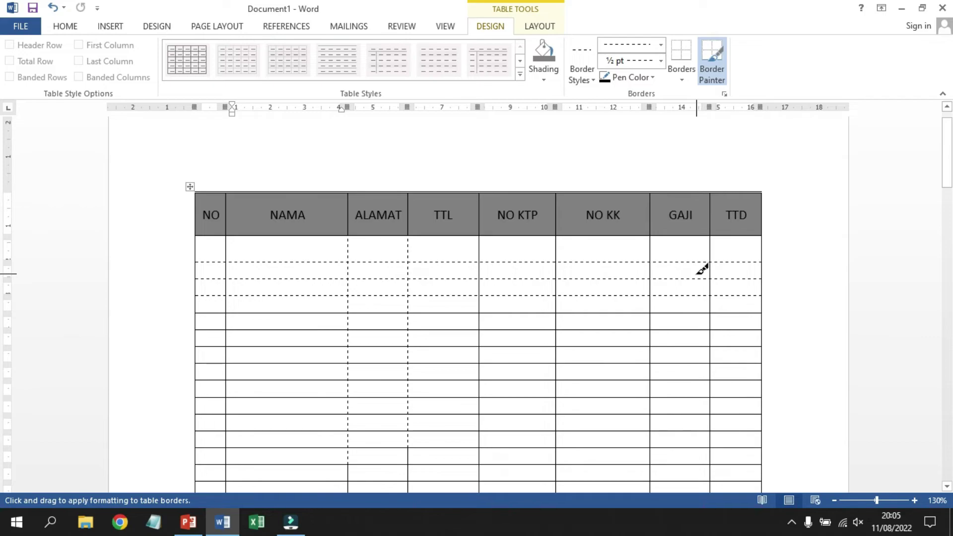
key("Escape")
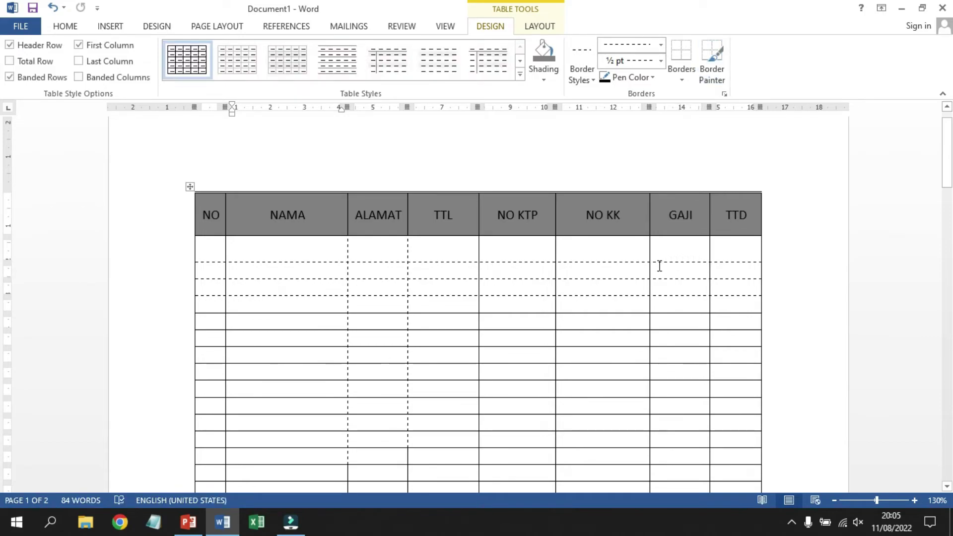
Apply a dashed bottom border to the topmost table's header row, from NO to TTD
left_click_drag(206, 203, 728, 222)
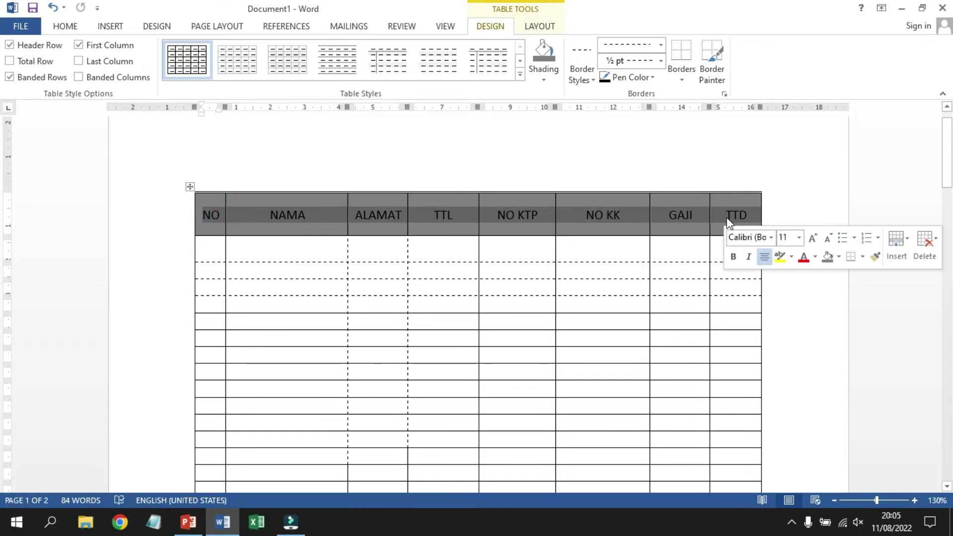
left_click(685, 81)
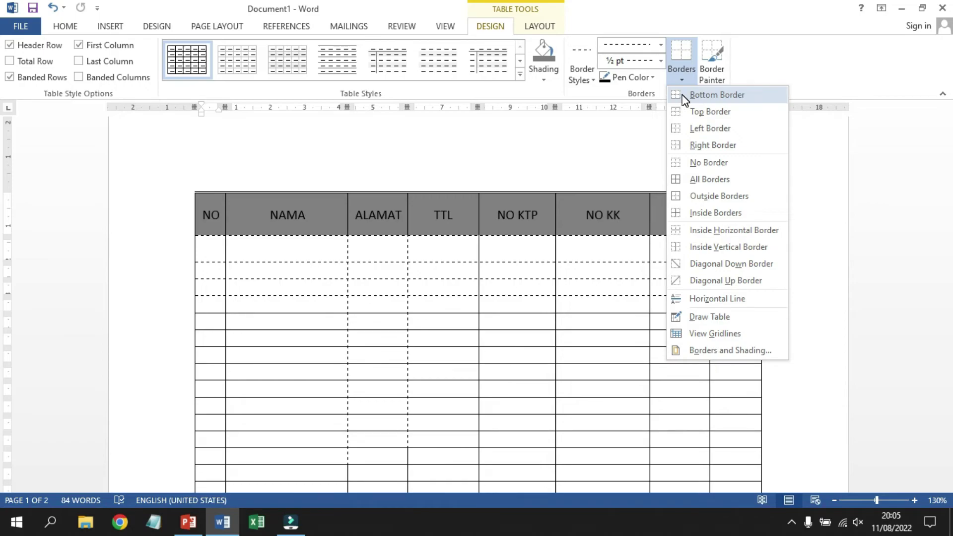
left_click(717, 98)
left_click(736, 198)
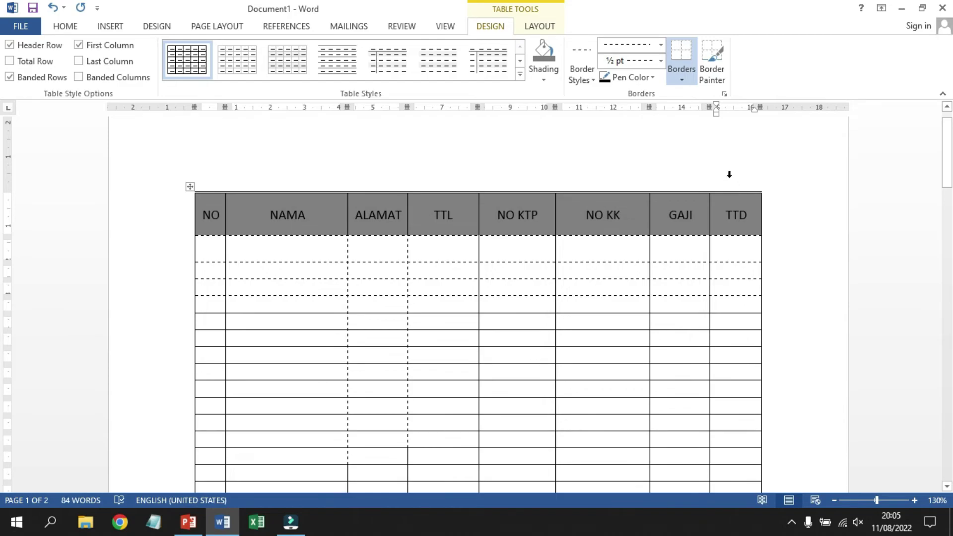
Apply dashed ½ pt borders to all edges of the fifth through seventh body rows in the topmost table
scroll(236, 306, "down", 6)
scroll(258, 279, "up", 3)
left_click_drag(213, 210, 735, 237)
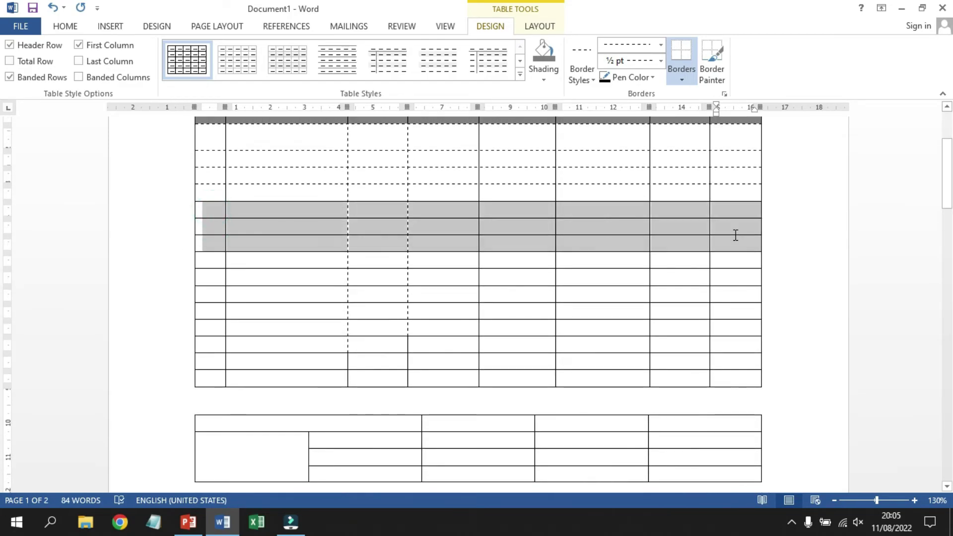
left_click(681, 82)
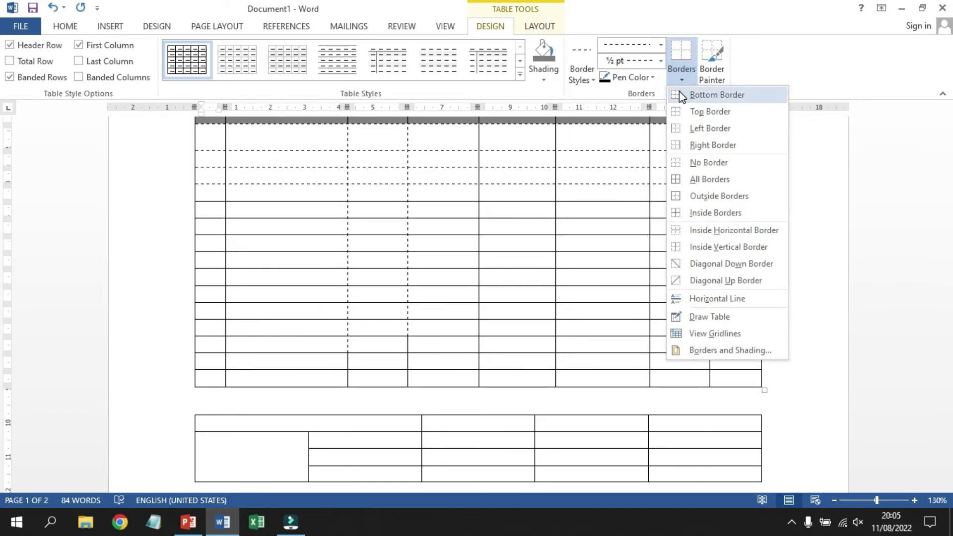
left_click(694, 179)
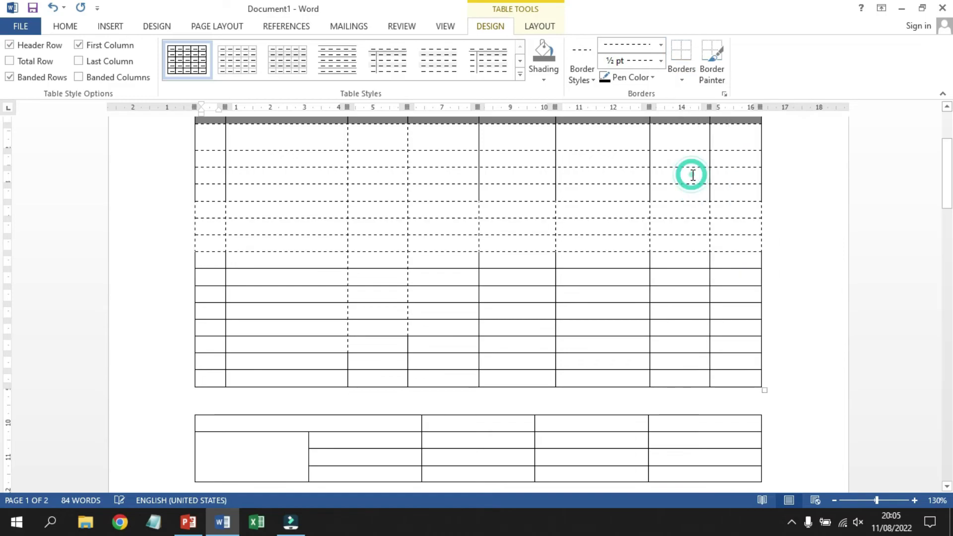
left_click(619, 243)
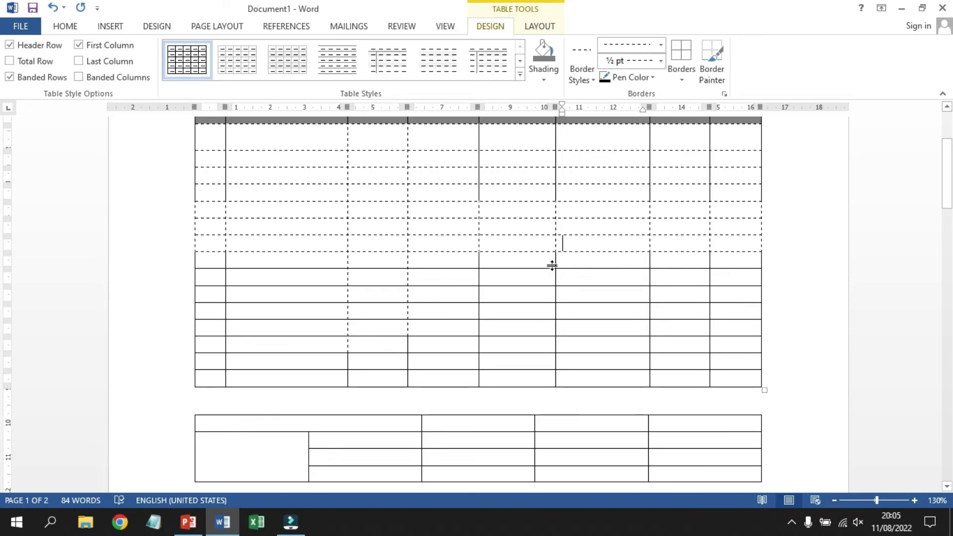
Apply a dashed ½ pt outside border around the three rows below the first row of the second table
scroll(552, 266, "down", 3)
left_click_drag(269, 274, 745, 294)
left_click(682, 81)
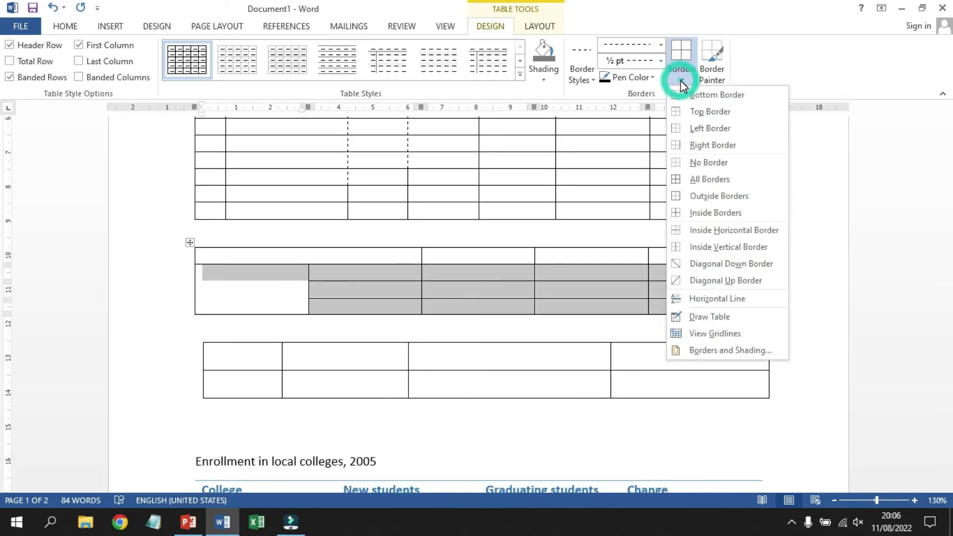
left_click(703, 196)
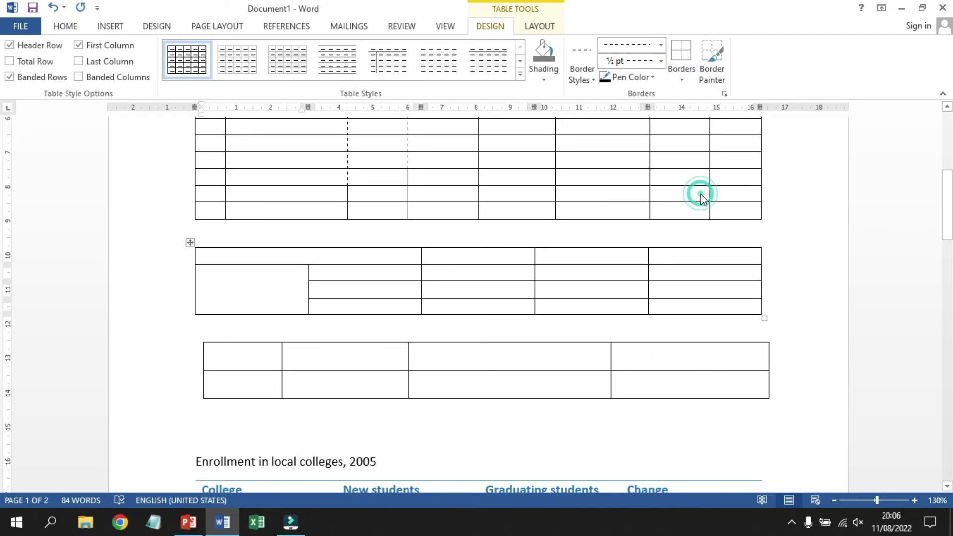
left_click(686, 294)
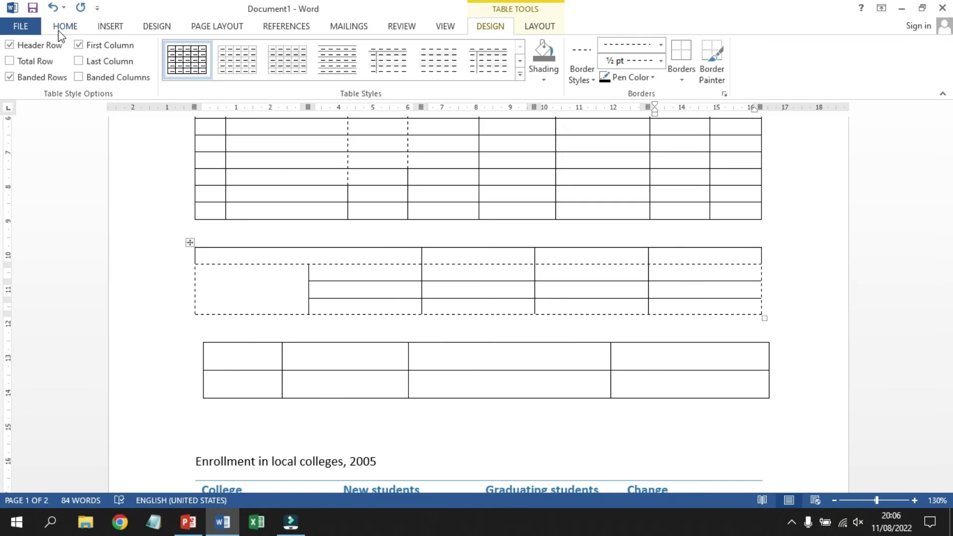
Check the tables' border styles in the print preview, return to editing and review the topmost table
left_click(31, 31)
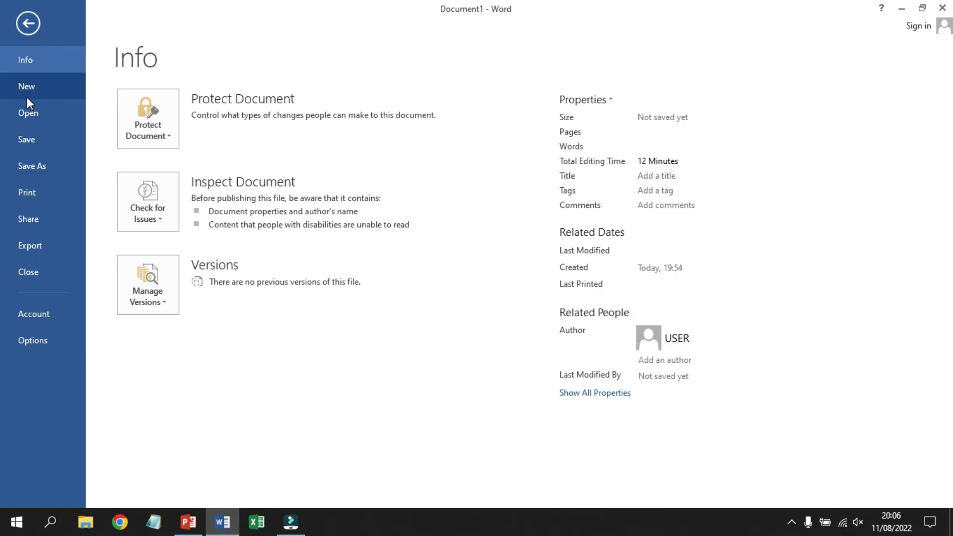
left_click(43, 198)
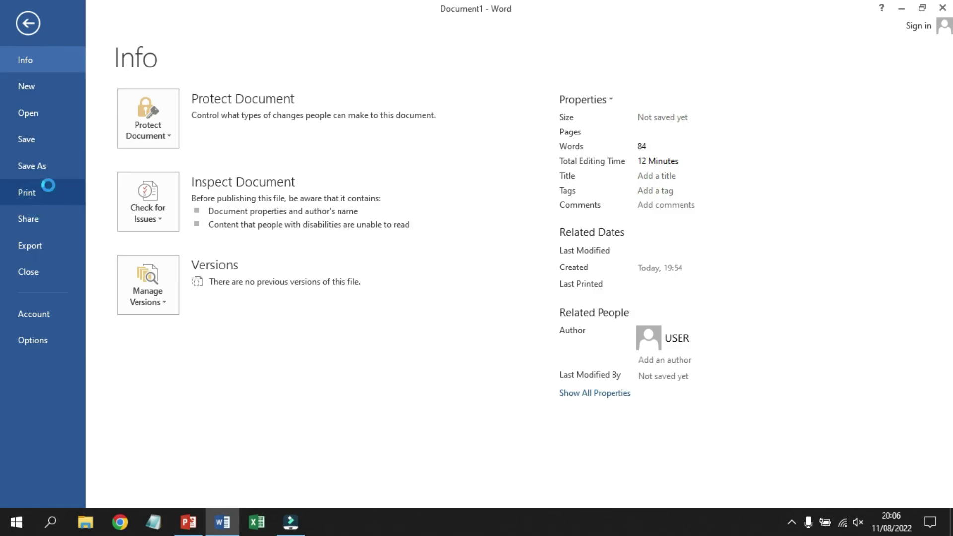
left_click(618, 287)
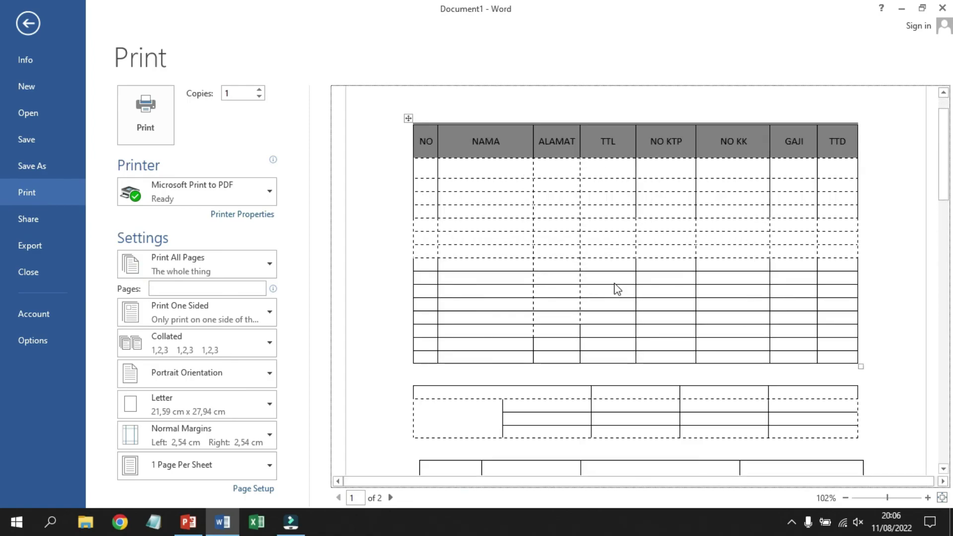
scroll(605, 300, "down", 1)
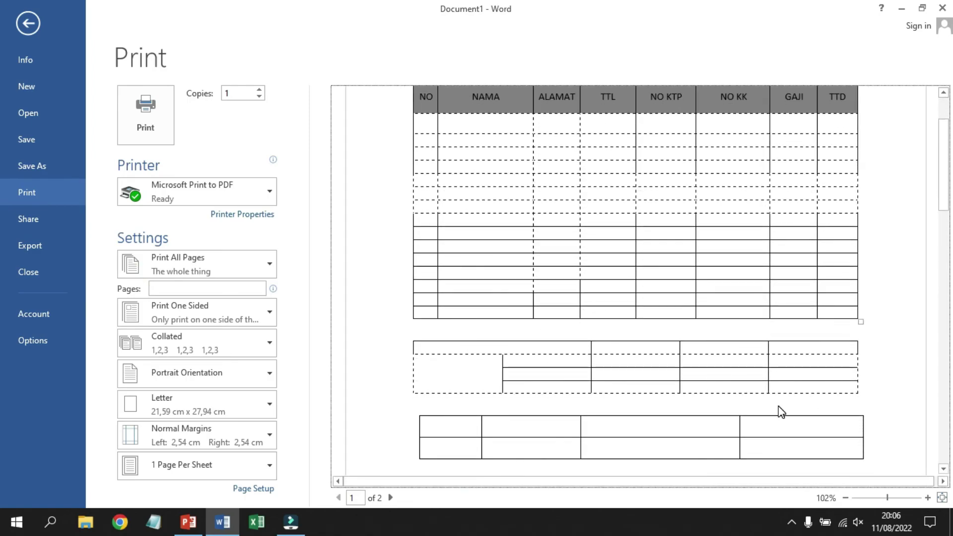
key("Escape")
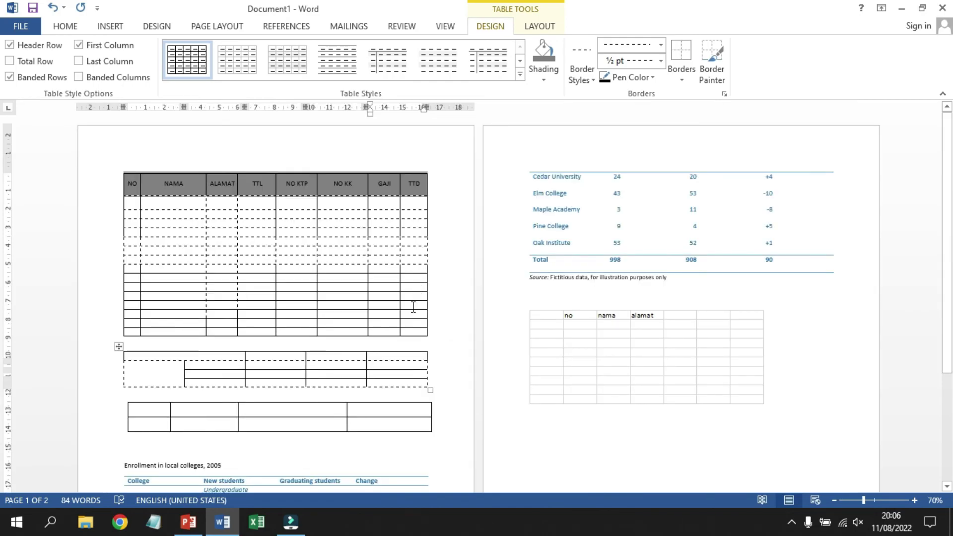
scroll(314, 289, "up", 5)
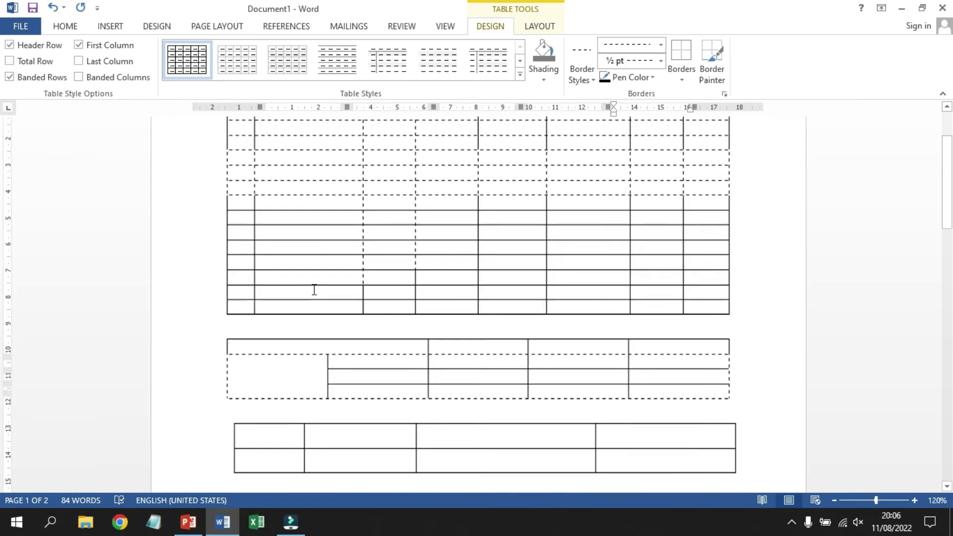
scroll(352, 290, "up", 1)
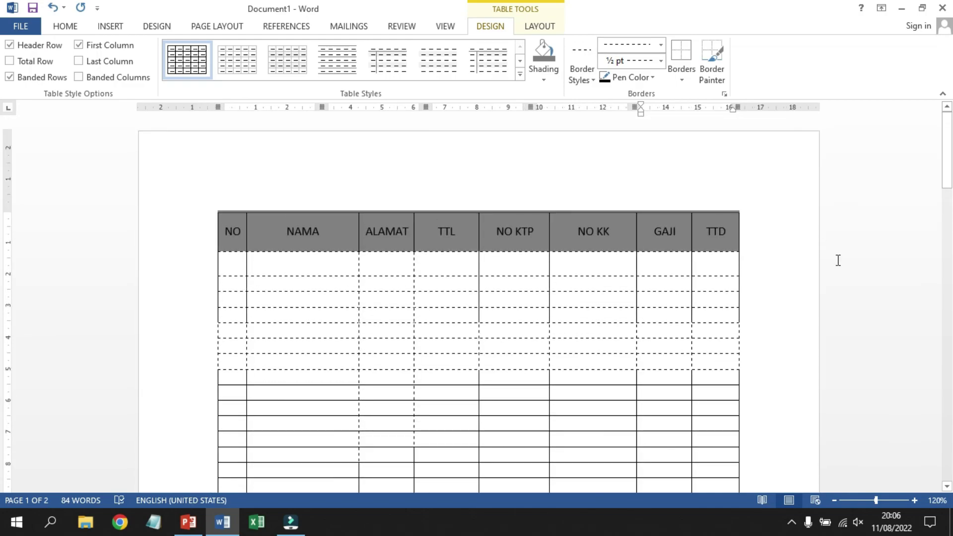
left_click_drag(952, 168, 952, 149)
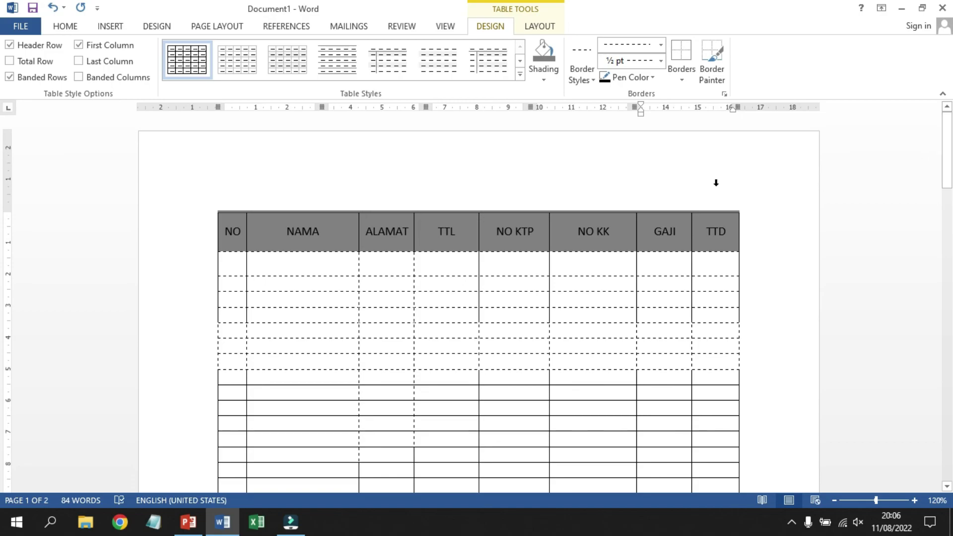